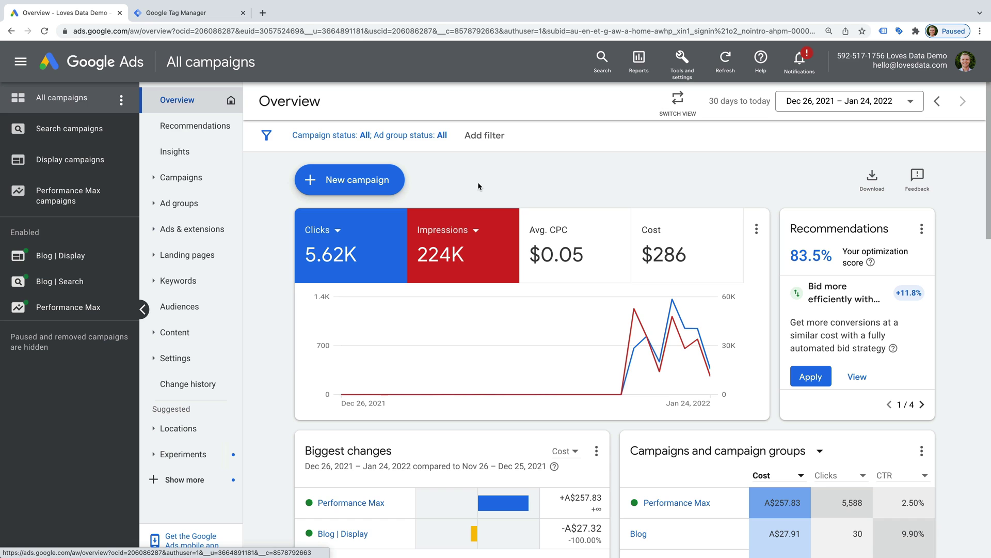
Start a new conversion action from the account's Conversions summary, choosing Website as the kind of conversion to track
left_click(671, 72)
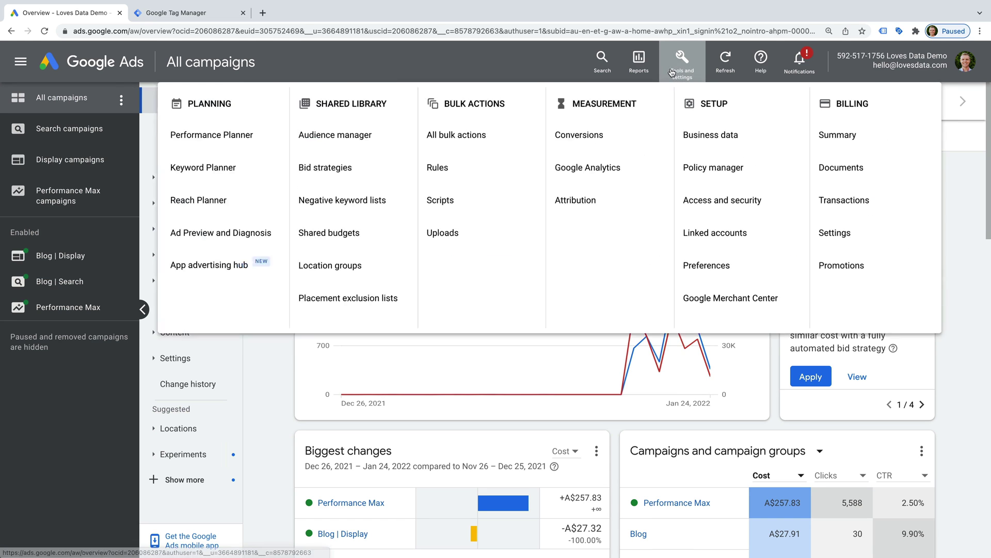
left_click(569, 149)
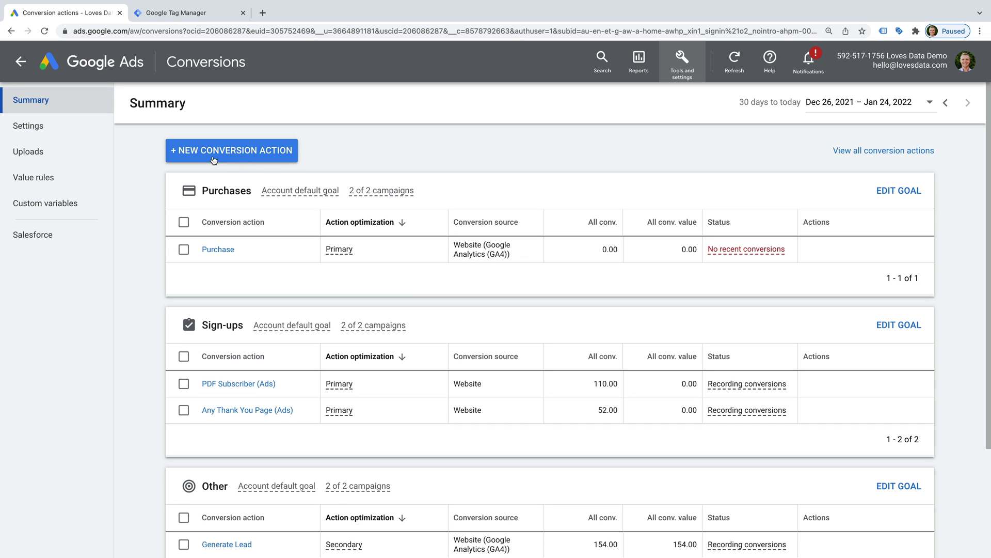
left_click(247, 160)
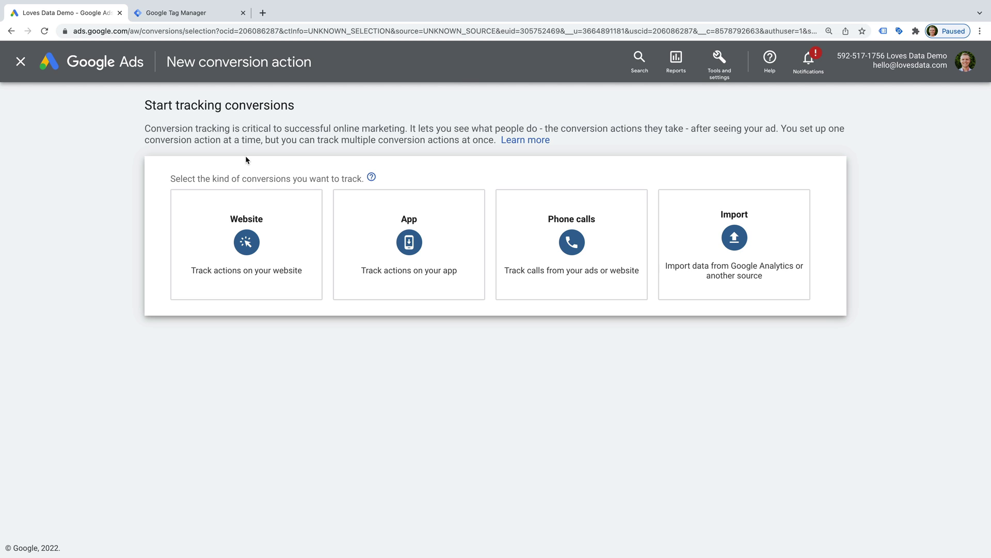
mouse_move(283, 235)
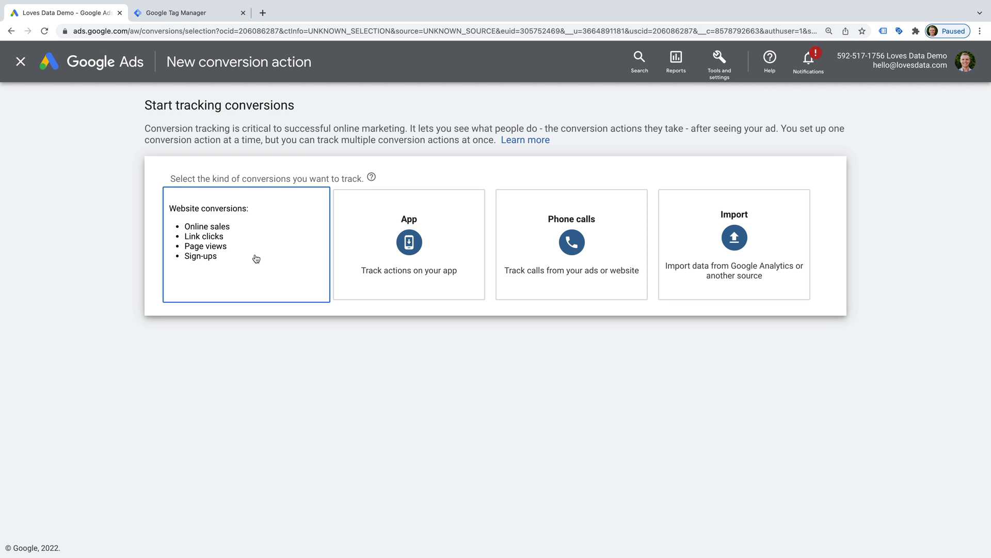
mouse_move(345, 244)
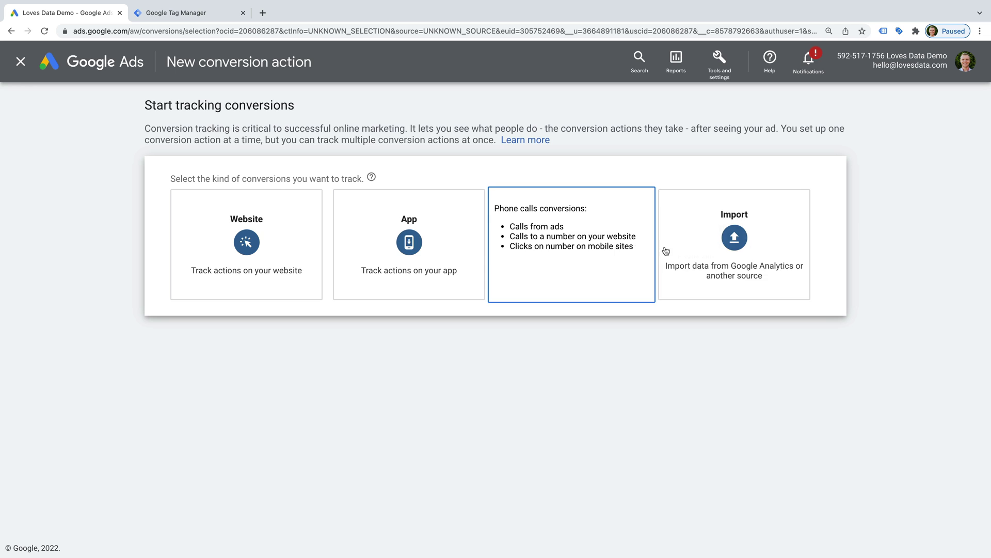
mouse_move(694, 252)
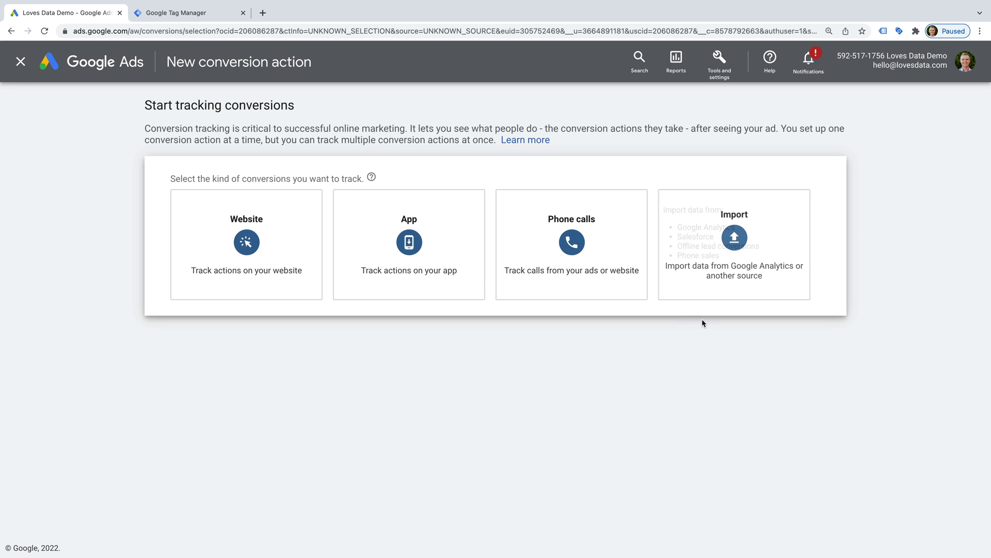
left_click(250, 236)
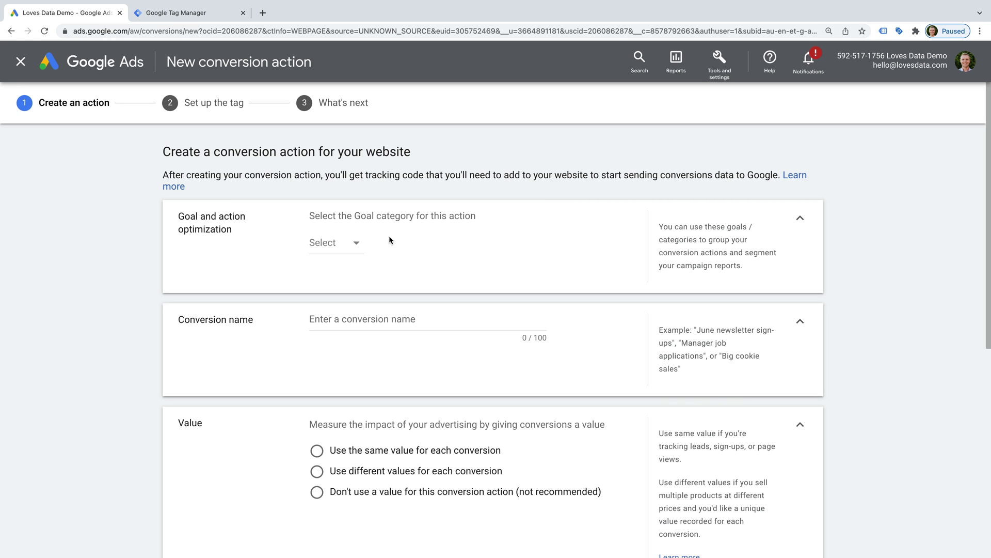
Set the goal category to Sign-up and expand the conversion action optimization options
left_click(344, 244)
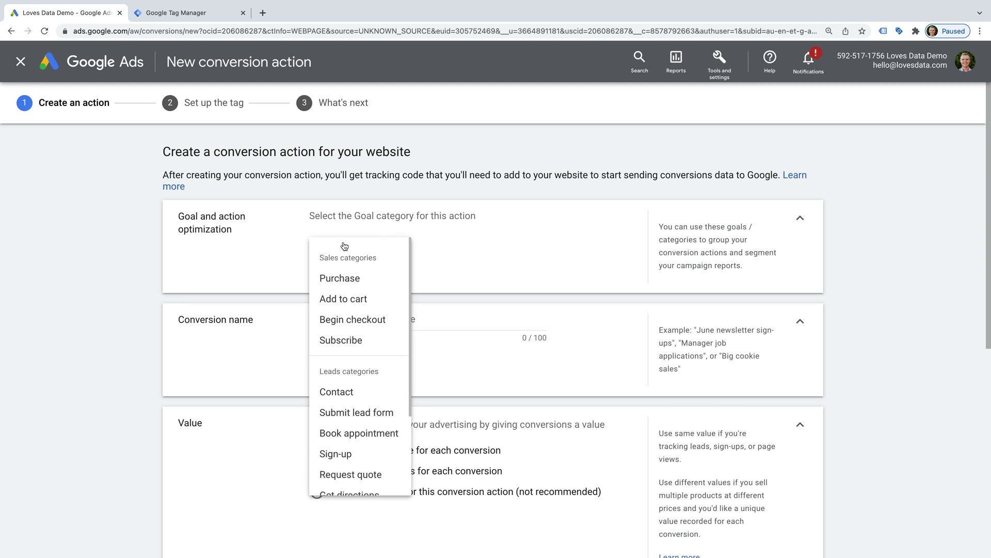
scroll(374, 290, "down", 1)
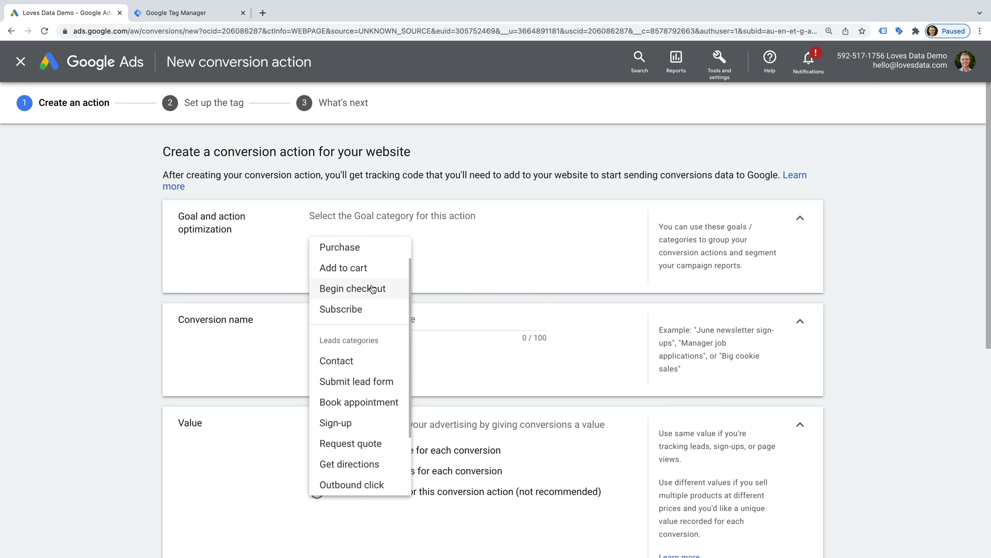
scroll(374, 290, "down", 3)
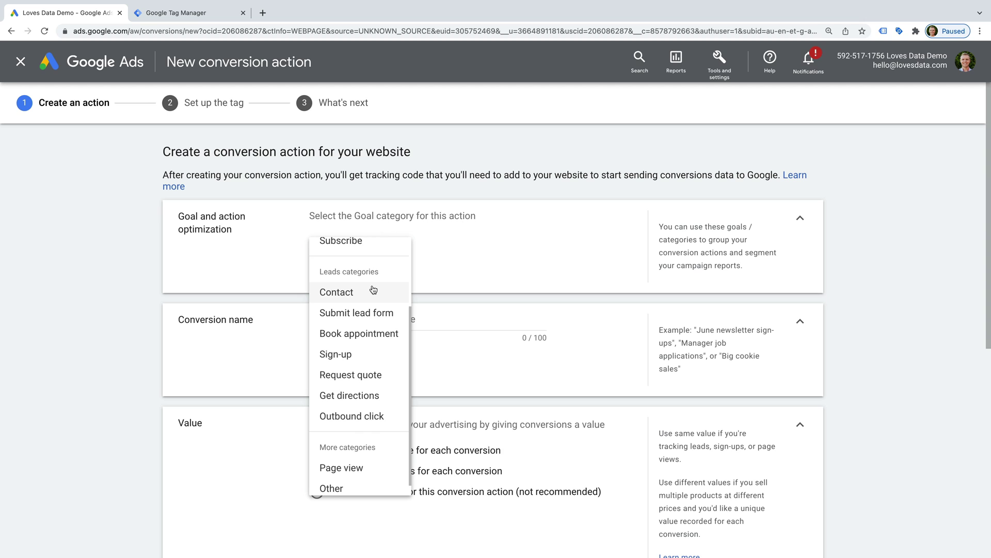
scroll(374, 290, "up", 3)
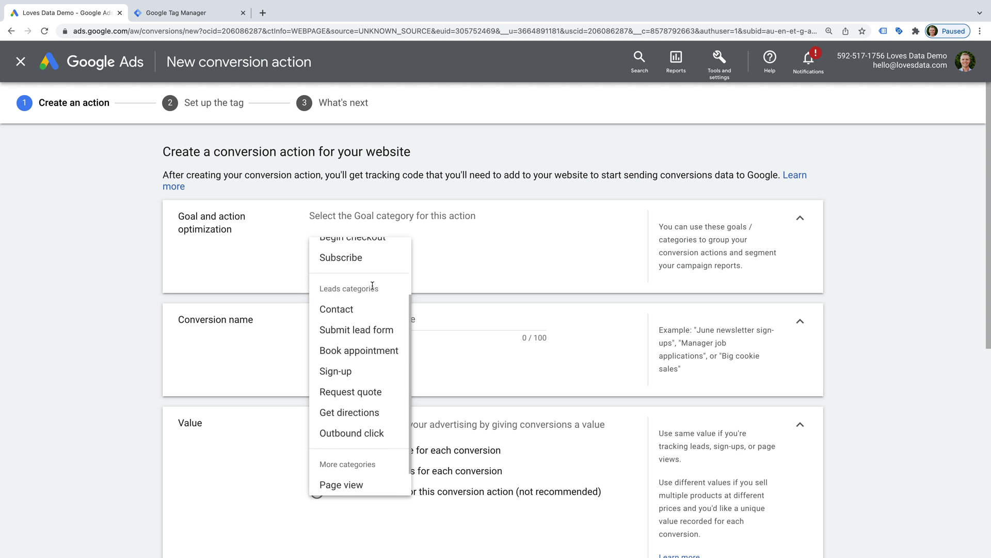
scroll(374, 289, "up", 1)
scroll(372, 288, "down", 3)
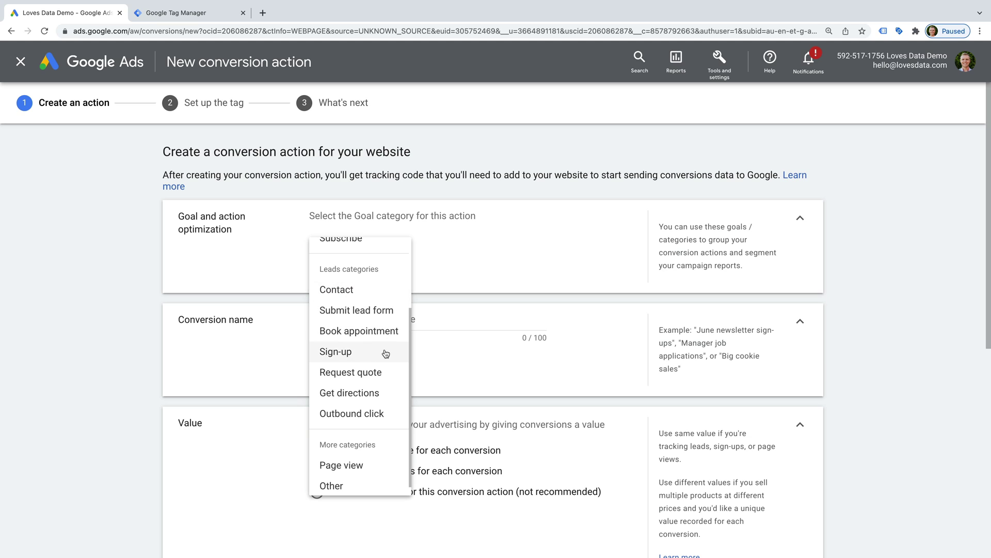
scroll(386, 354, "down", 1)
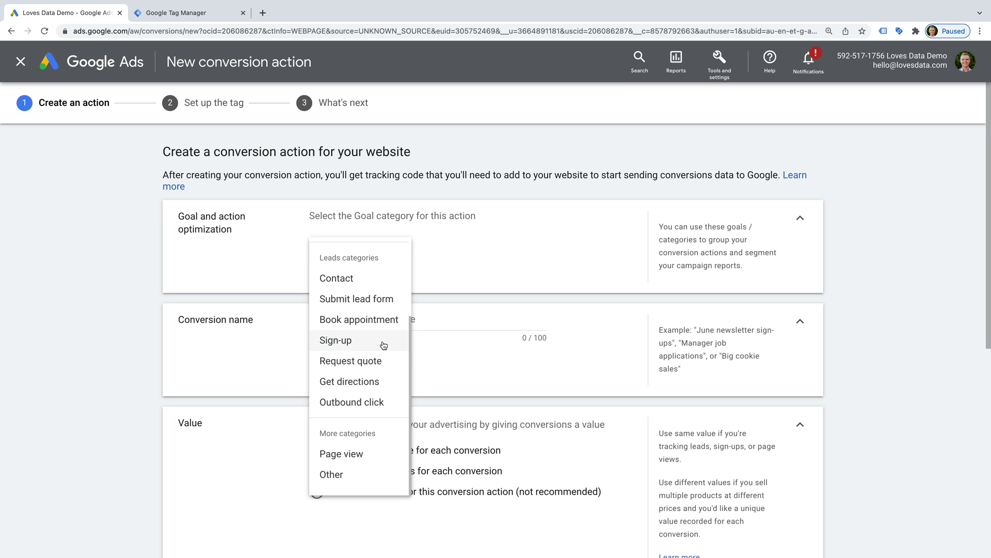
left_click(384, 344)
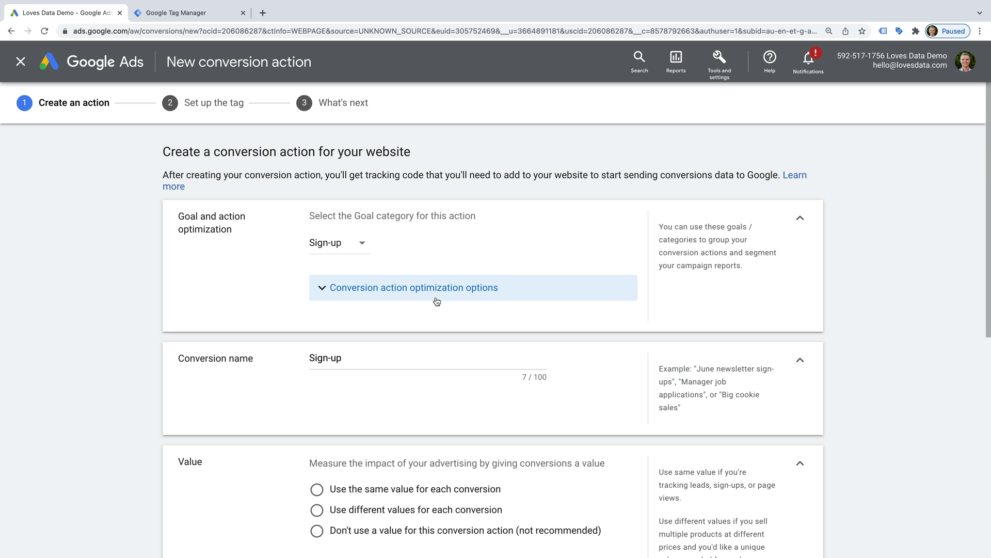
left_click(378, 298)
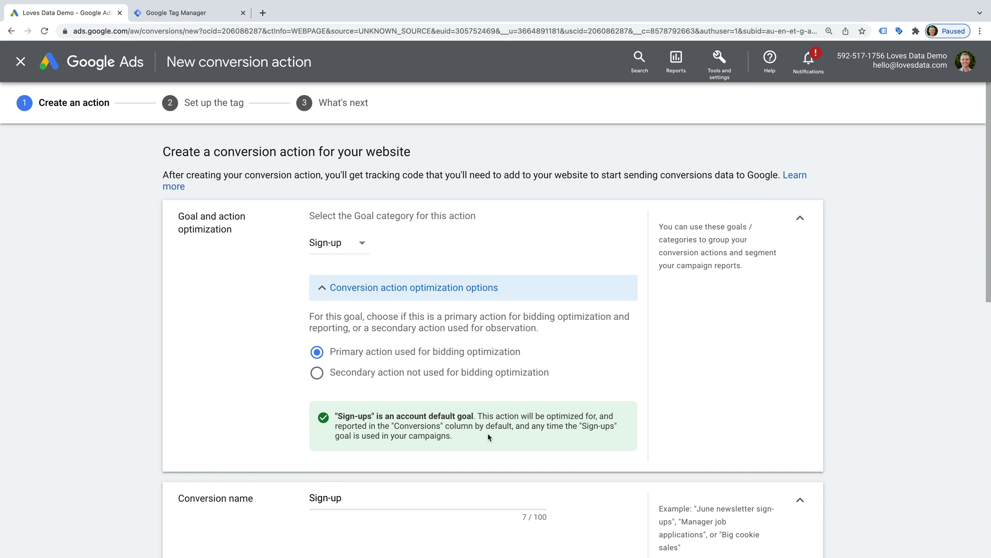
Replace the conversion name with Email Sign Up
scroll(488, 437, "down", 3)
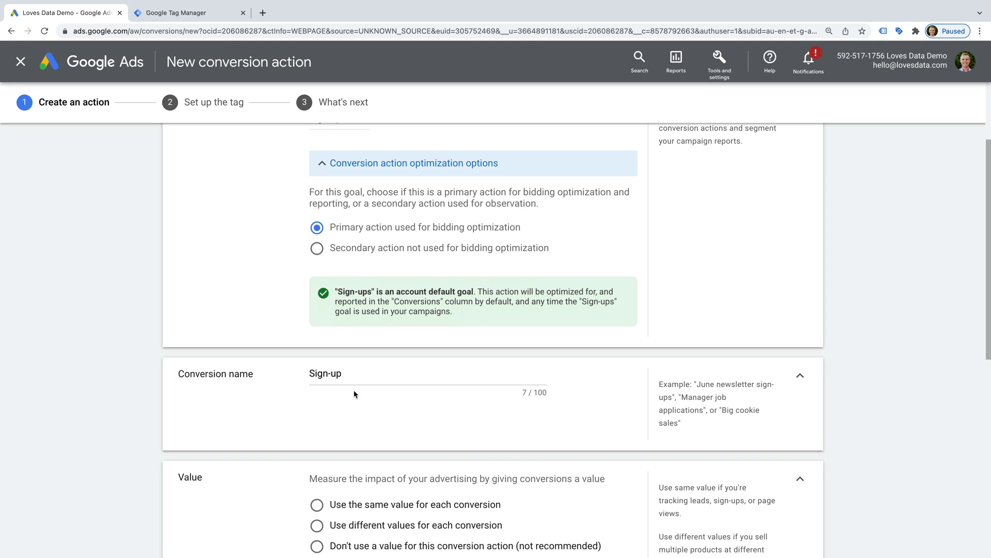
left_click_drag(351, 372, 306, 375)
type("E")
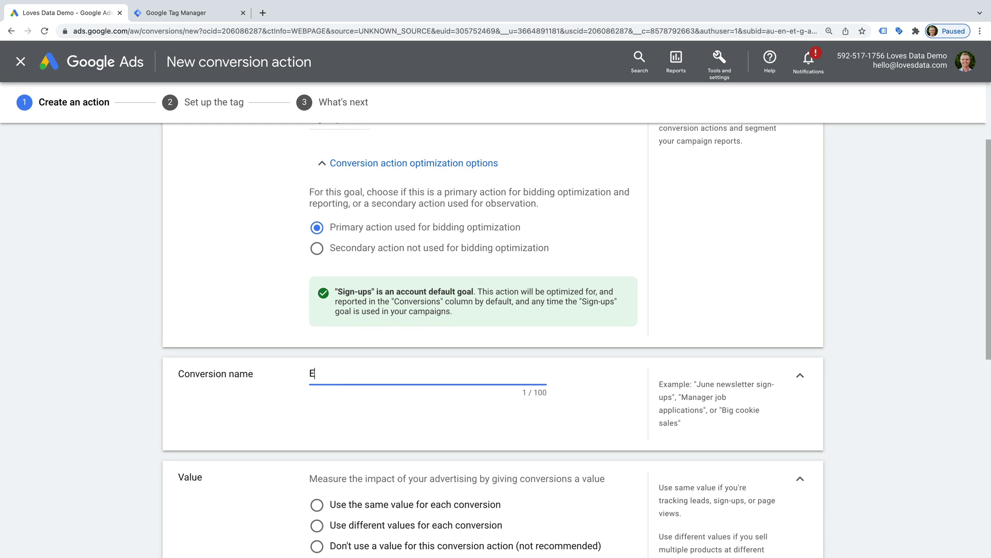
type("mail Sign Up")
left_click(374, 407)
Use the same value for each conversion and set that value to 5 Australian dollars
scroll(374, 408, "down", 3)
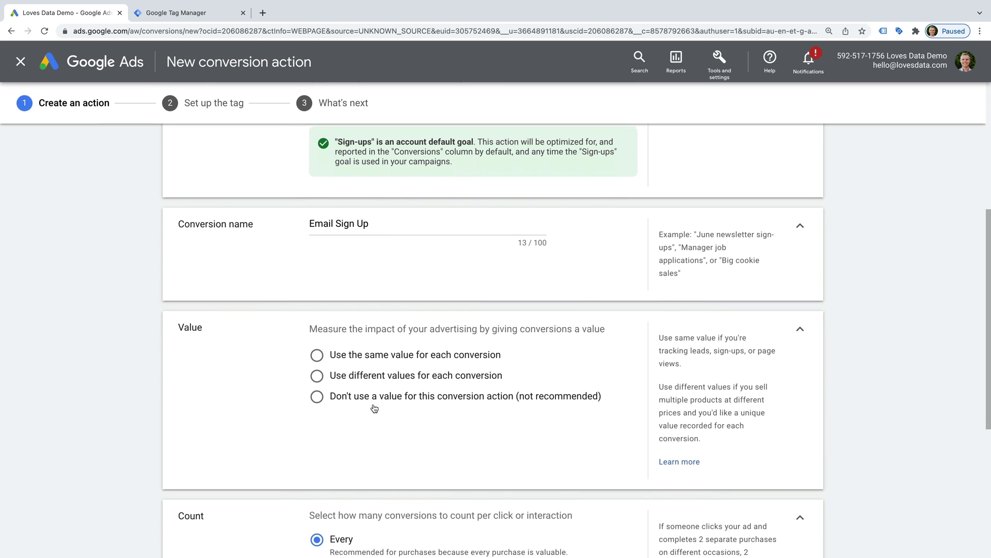
left_click(316, 343)
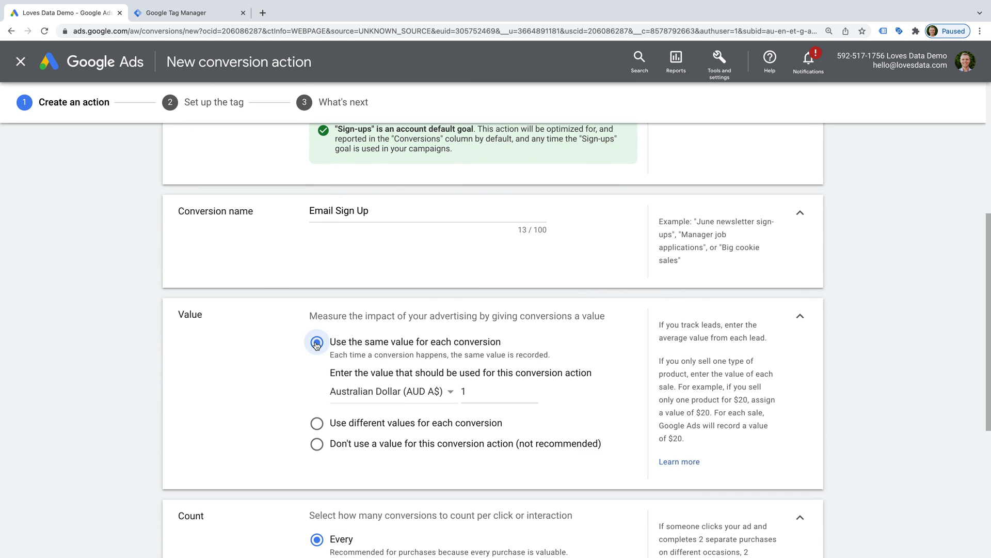
left_click(482, 393)
left_click_drag(483, 393, 463, 391)
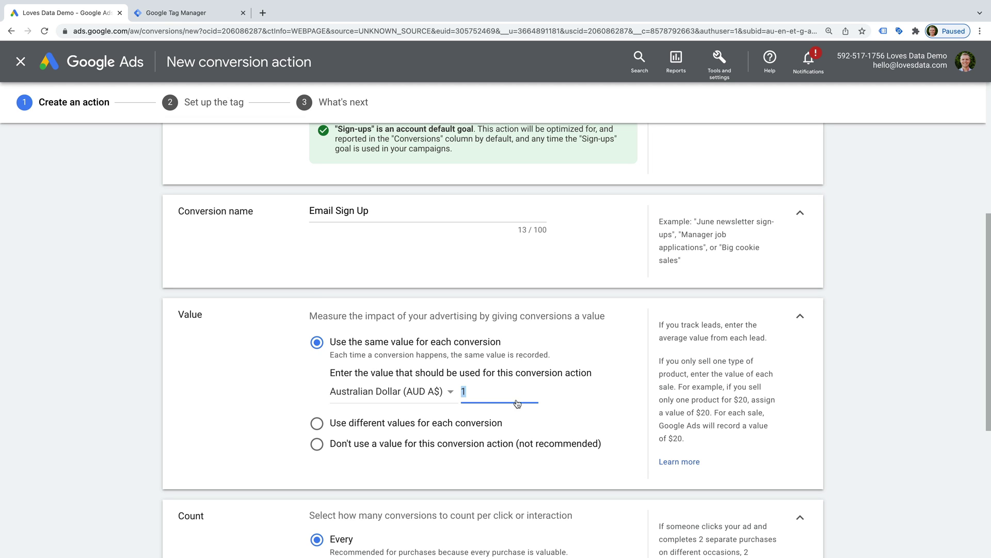
type("5")
left_click(618, 410)
Try the different-values and no-value options, and return to using the same value for each conversion
left_click(370, 425)
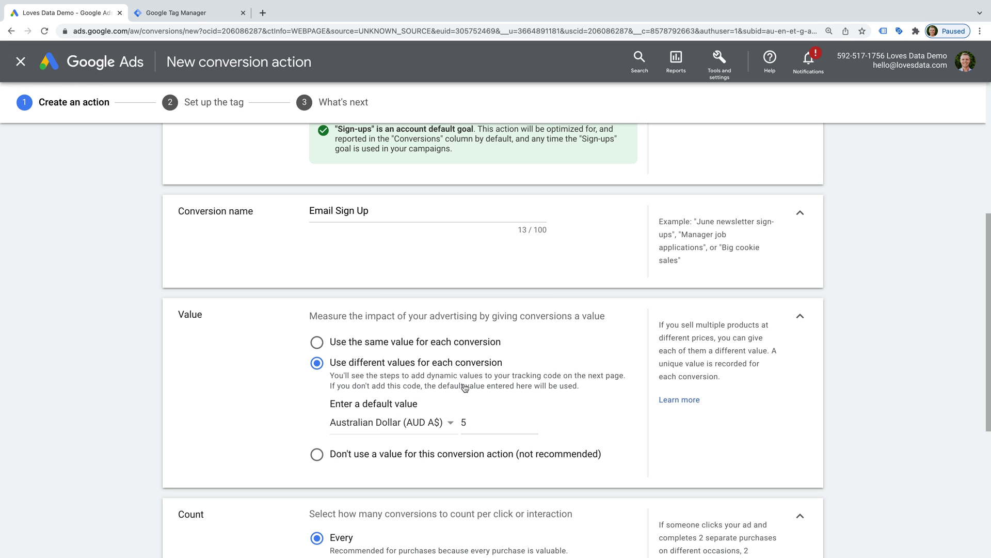
left_click(413, 454)
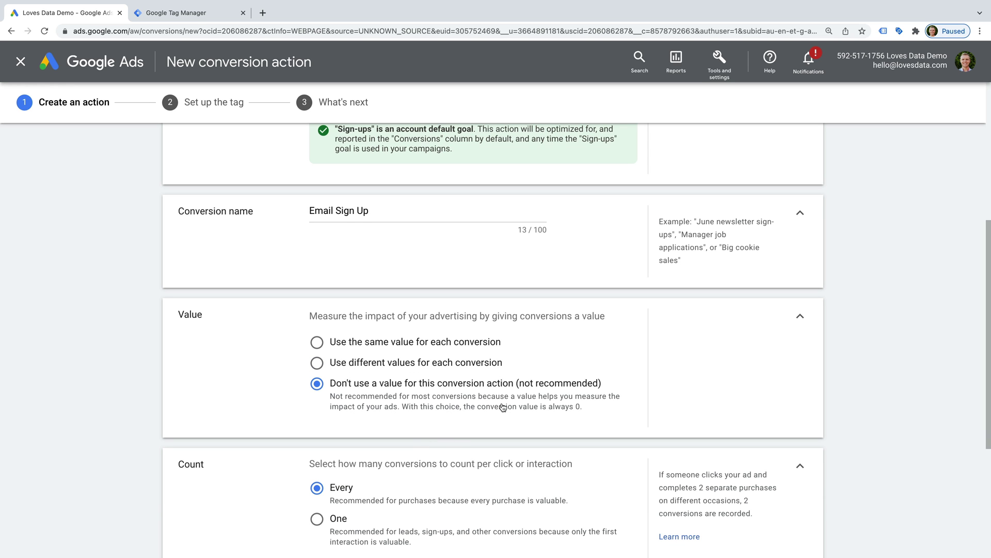
left_click(411, 345)
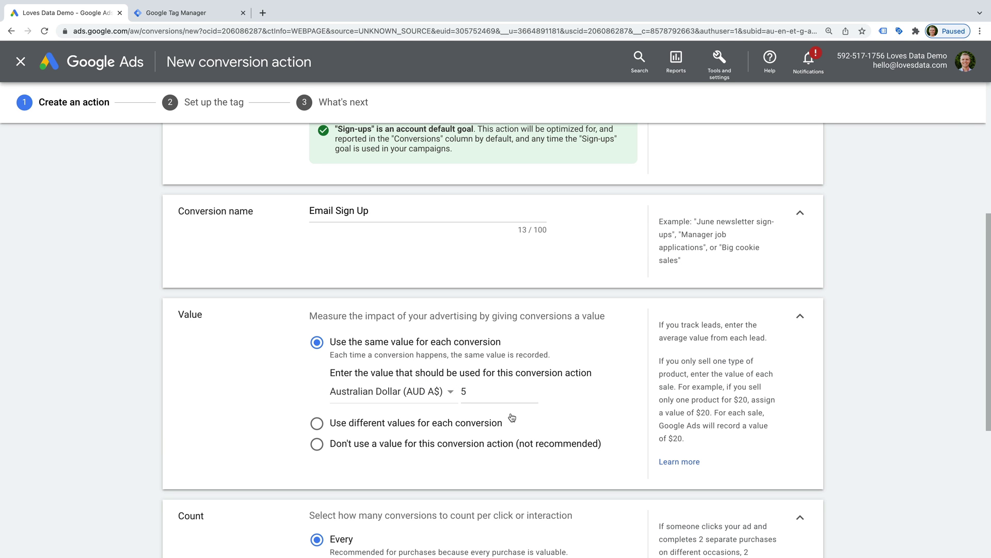
Set the conversion count to One and the attribution model to Time decay
scroll(510, 419, "down", 5)
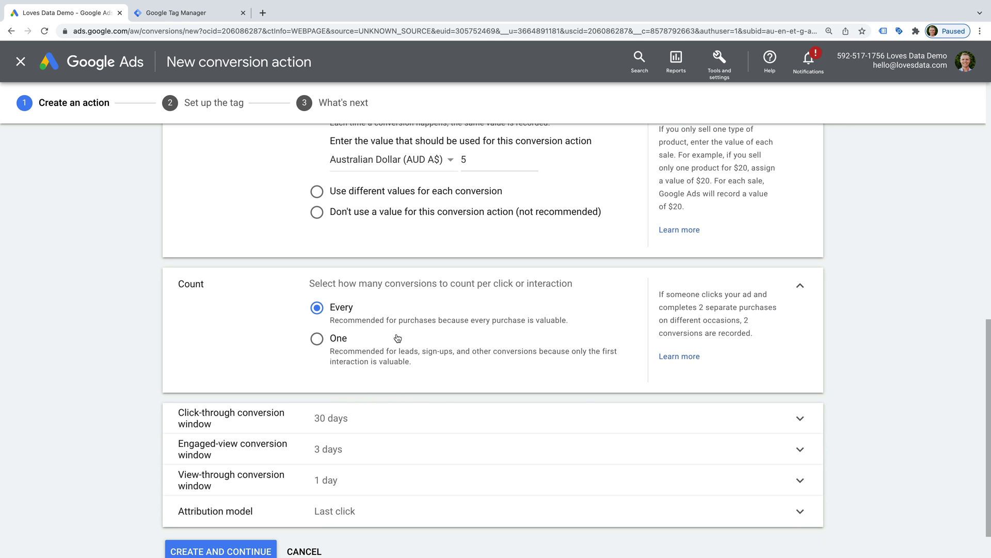
left_click(318, 340)
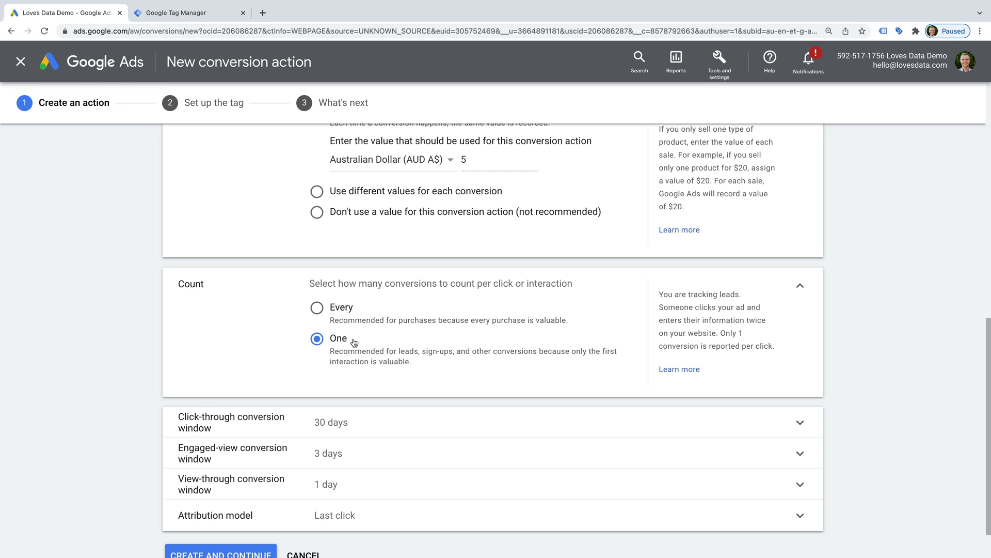
scroll(353, 343, "down", 1)
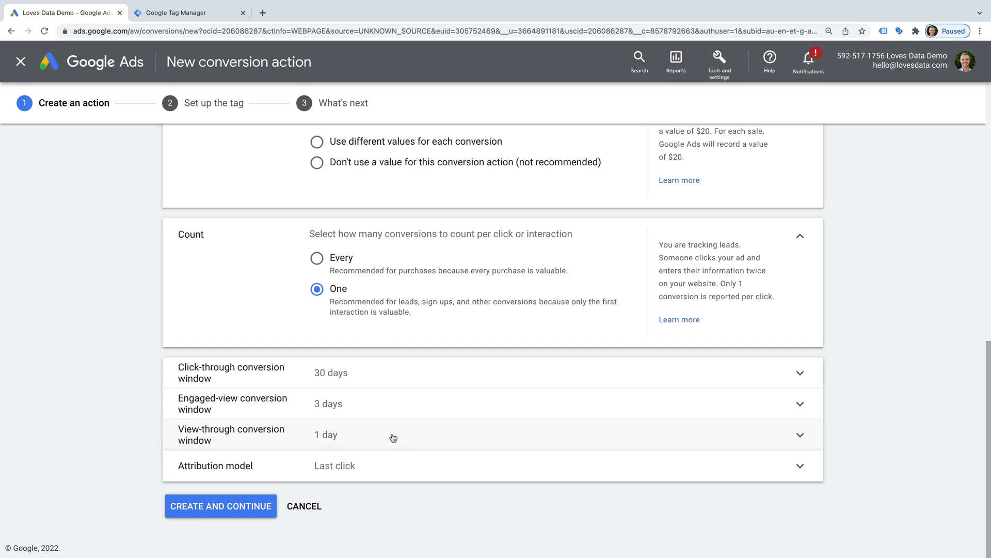
left_click(392, 465)
scroll(390, 457, "down", 2)
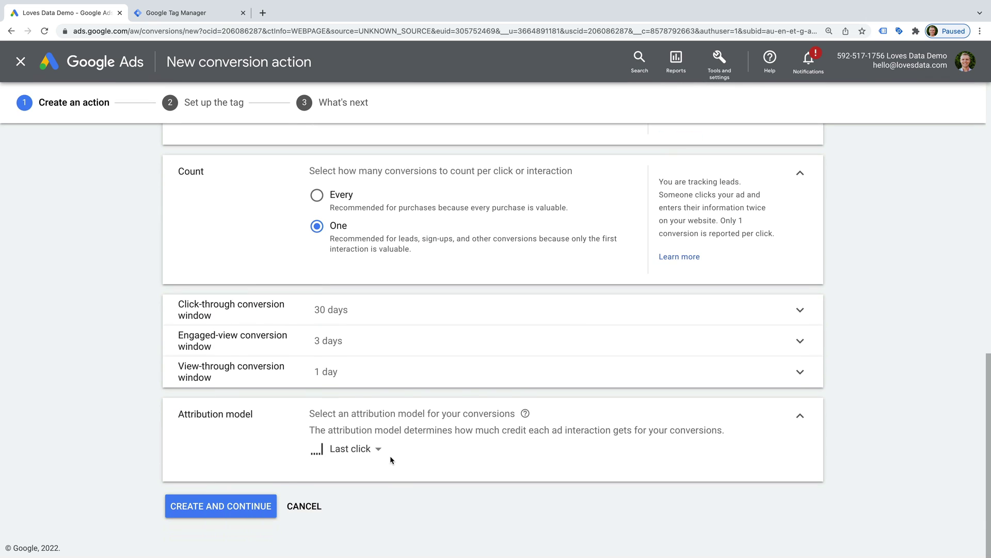
mouse_move(368, 452)
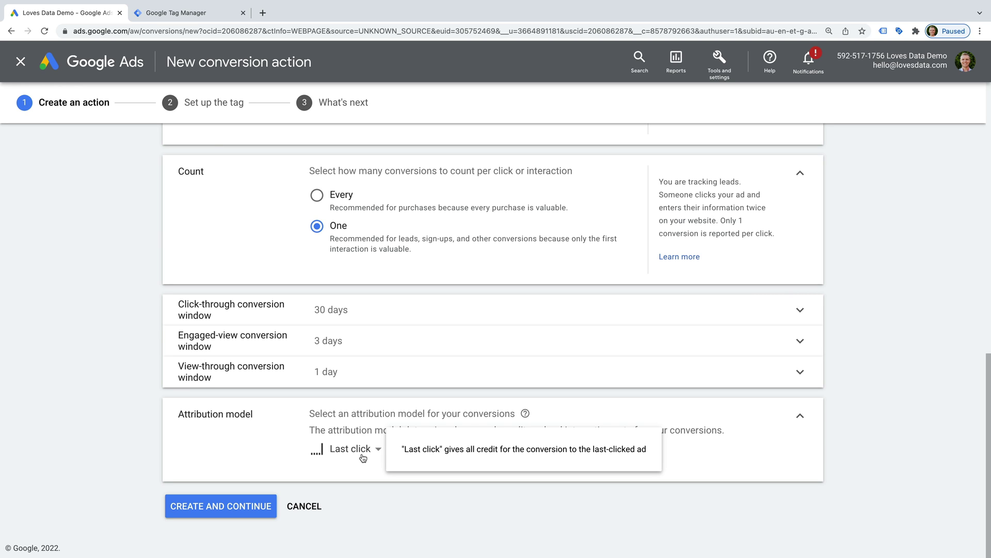
left_click(363, 457)
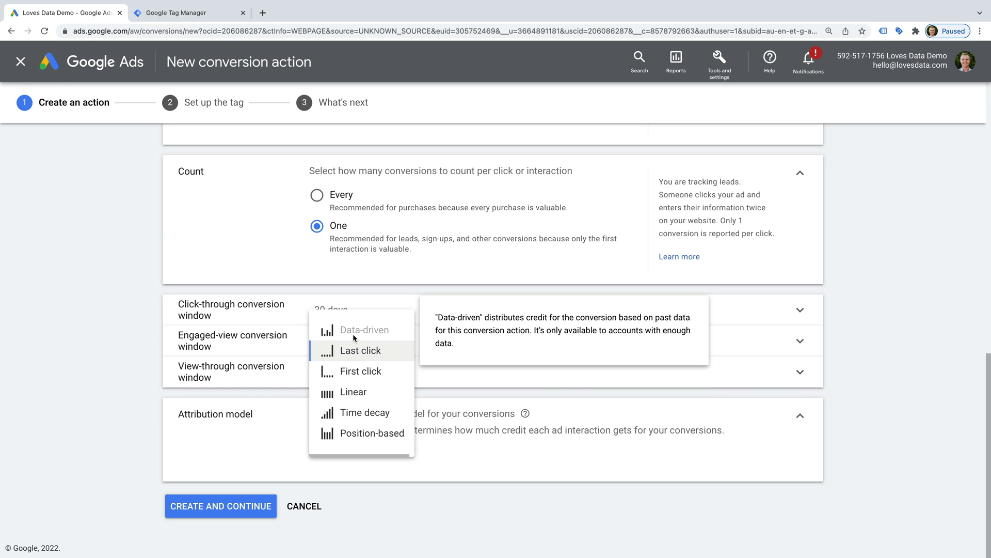
left_click(401, 418)
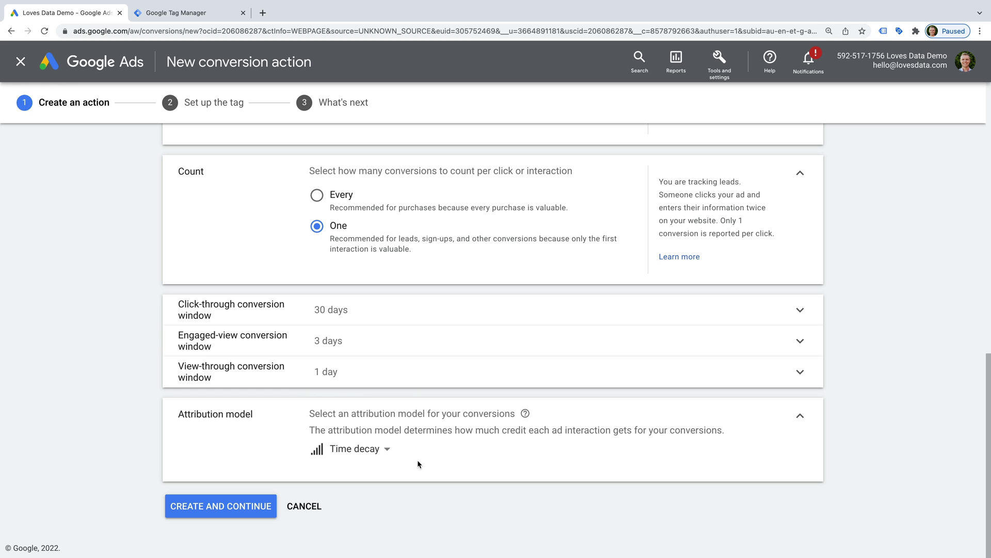
Create the conversion action and choose Google Tag Manager as the way to install its tag
left_click(226, 509)
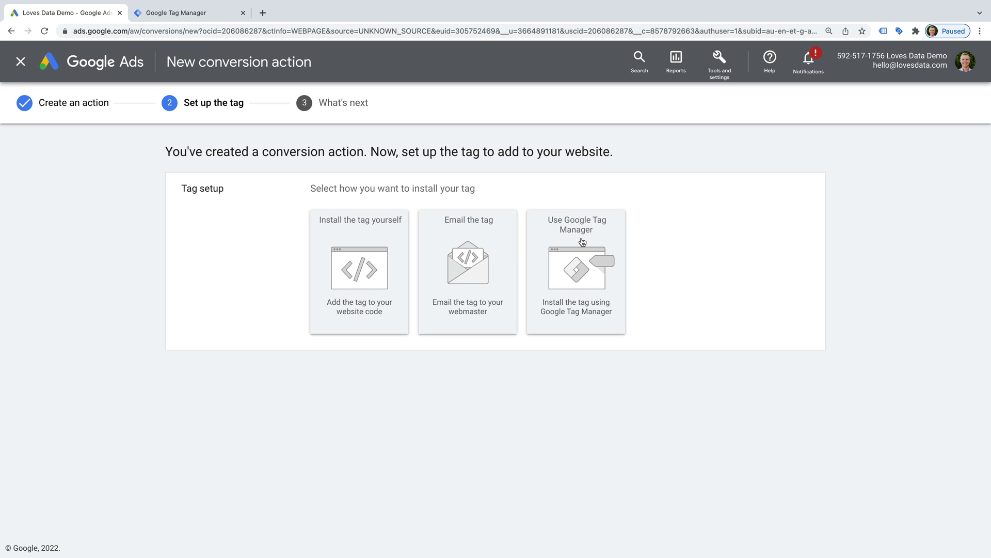
left_click(583, 243)
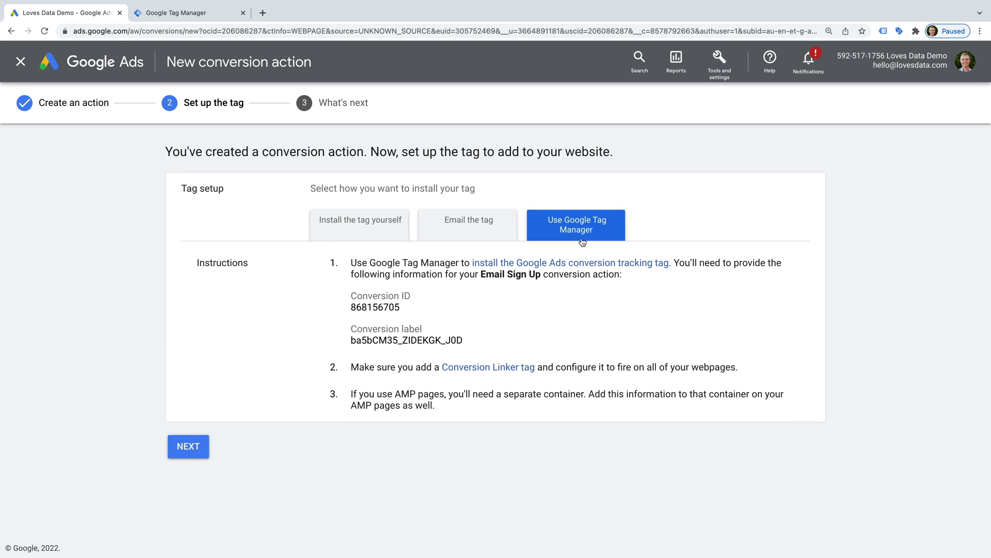
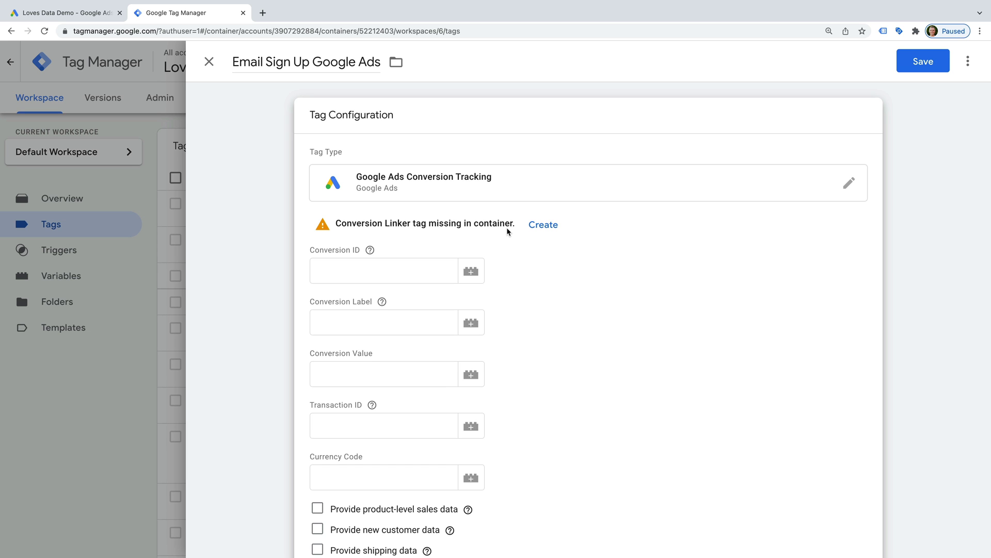
Create the missing Conversion Linker tag on All Pages, name it "Google Ads Conversion Linker" and save it
left_click(542, 226)
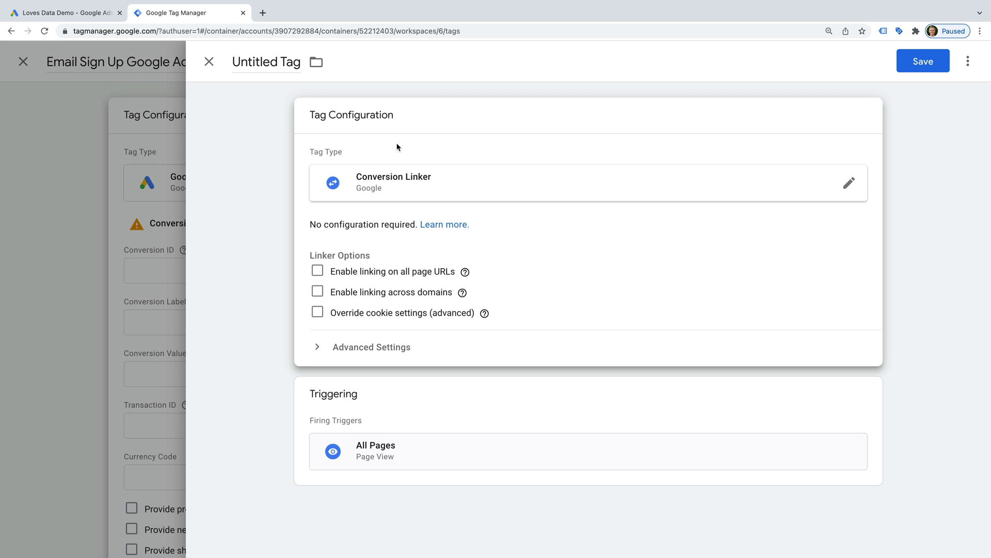
left_click(255, 61)
type("Goog")
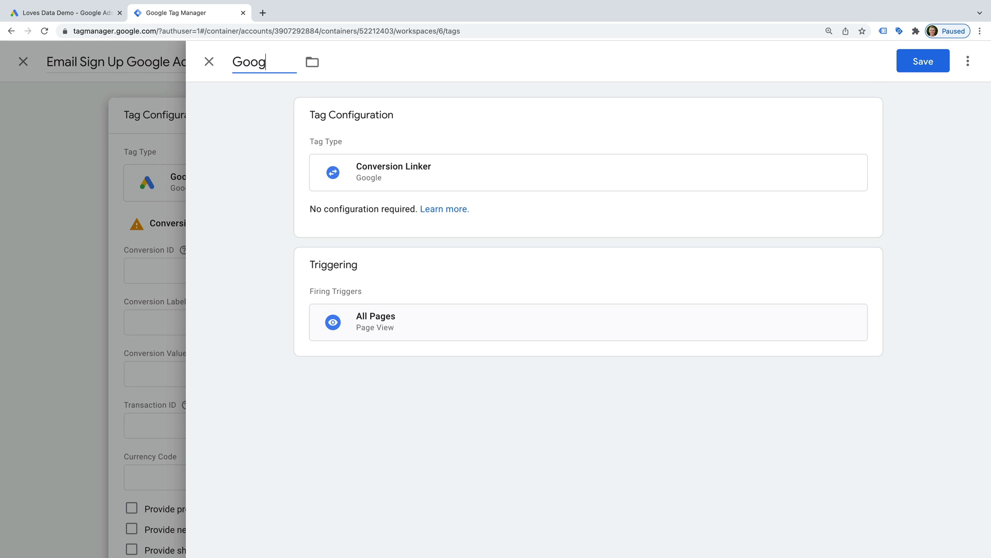
type("le Ads Conversion Linker")
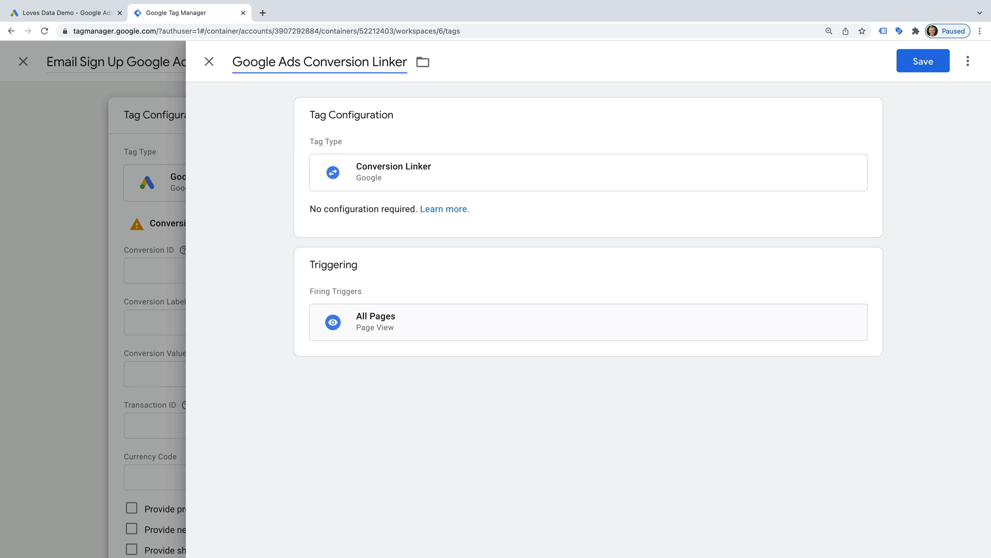
left_click(923, 62)
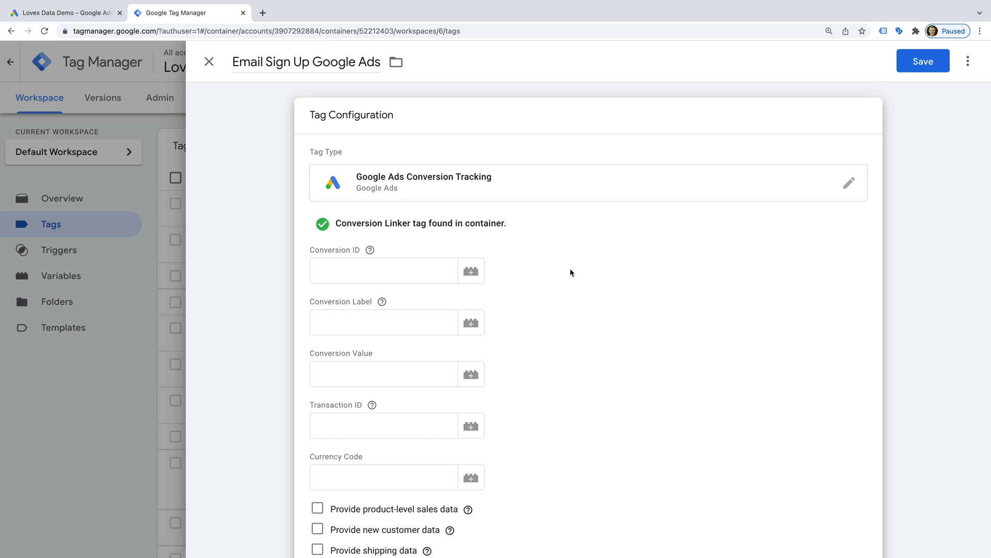
Fill in the Conversion ID and Conversion Label of the Email Sign Up Google Ads tag with the values from the conversion action
left_click(415, 274)
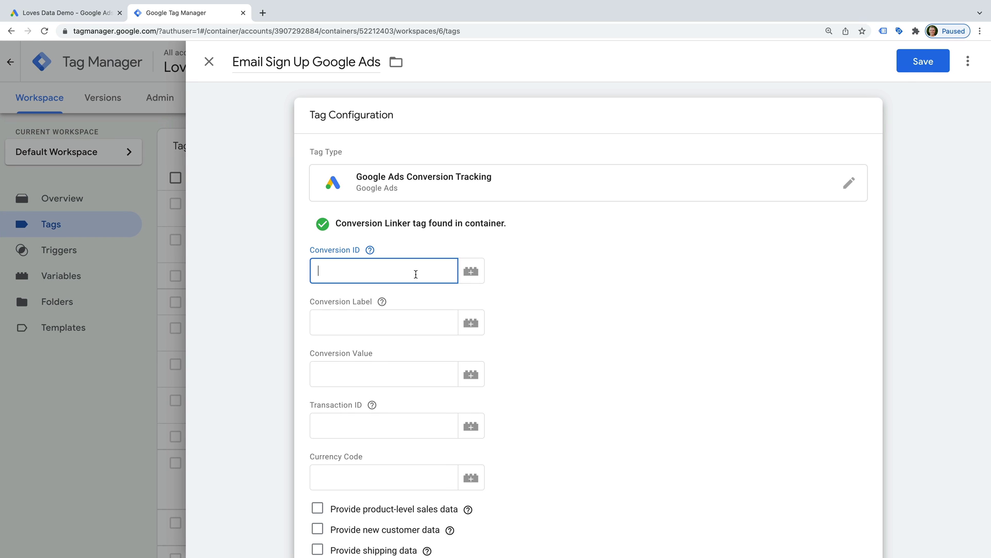
type("868156705")
left_click(548, 315)
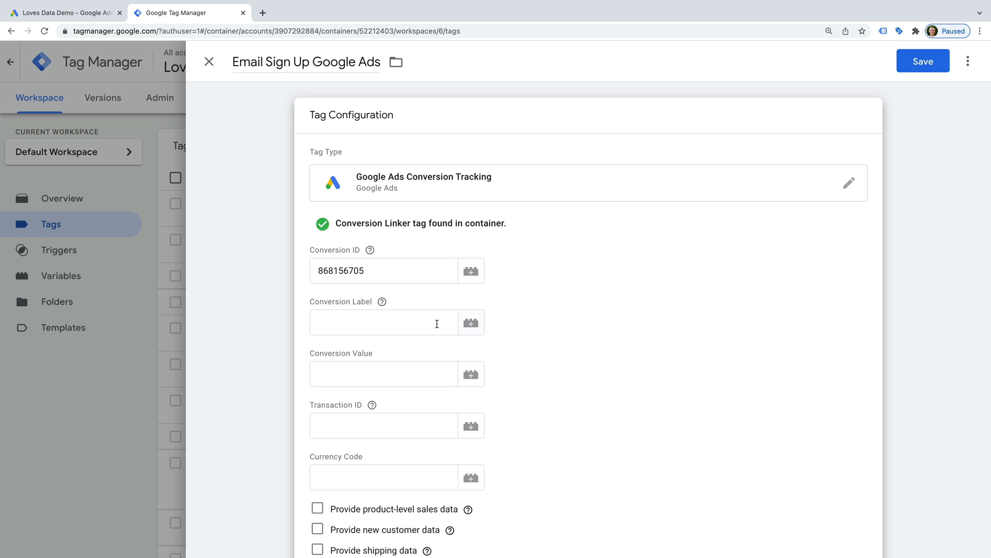
left_click(421, 323)
type("ba5bCM35_ZIDEKGK_J0D")
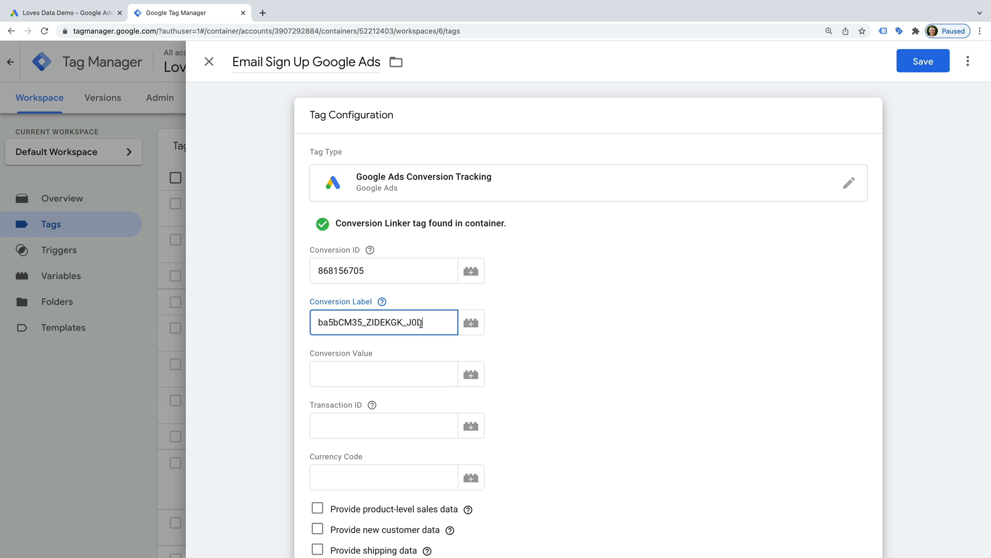
Set the Email Sign Up page view trigger as the tag's firing trigger and save the tag
scroll(556, 341, "down", 6)
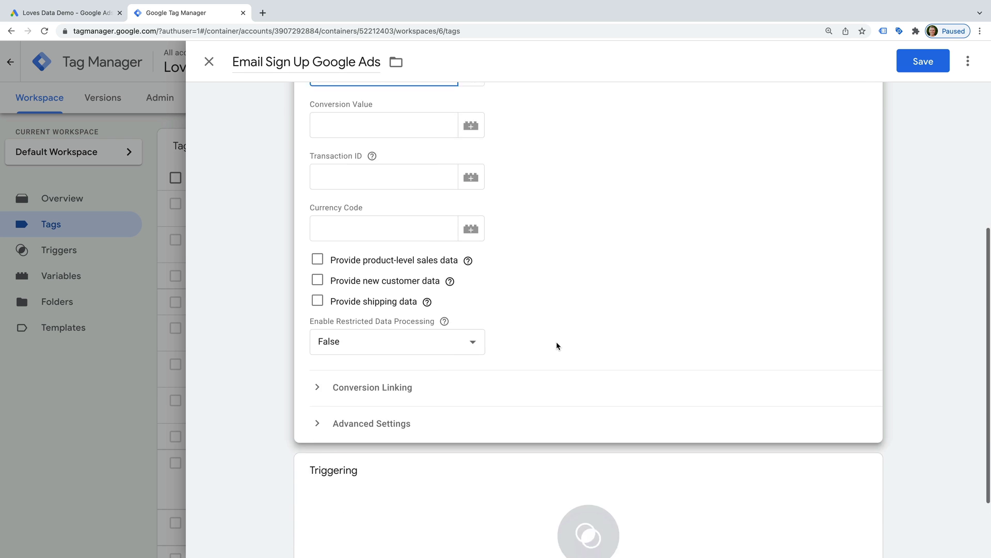
left_click(423, 468)
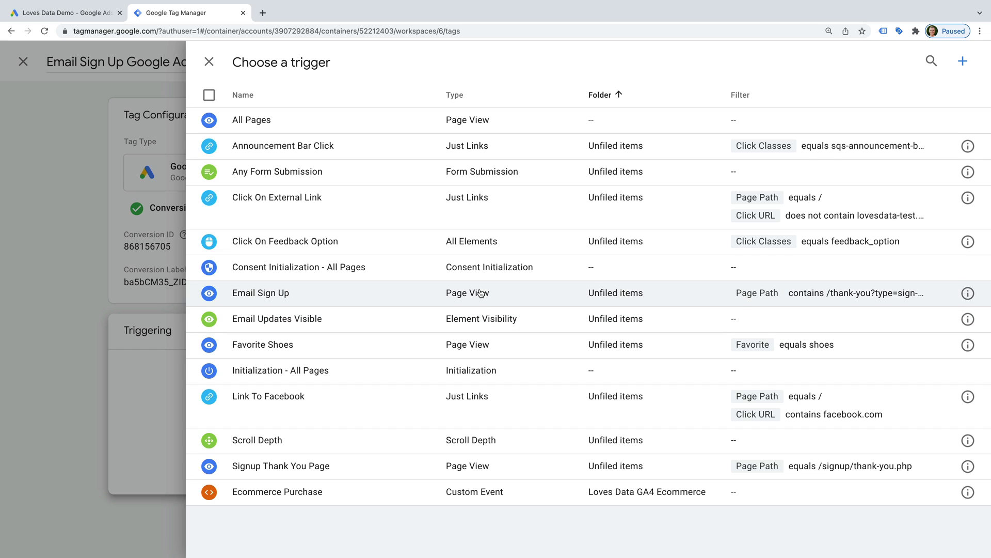
left_click(277, 302)
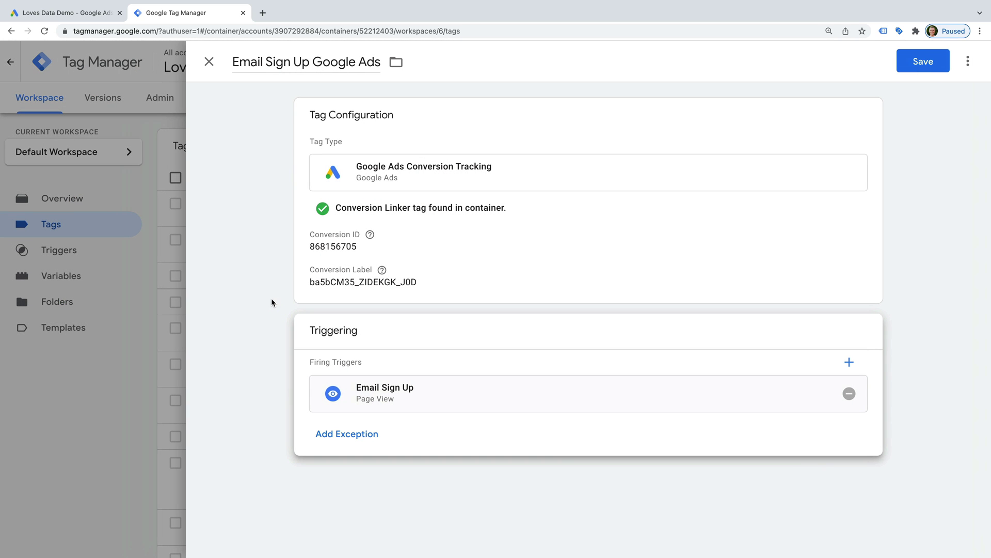
left_click(921, 61)
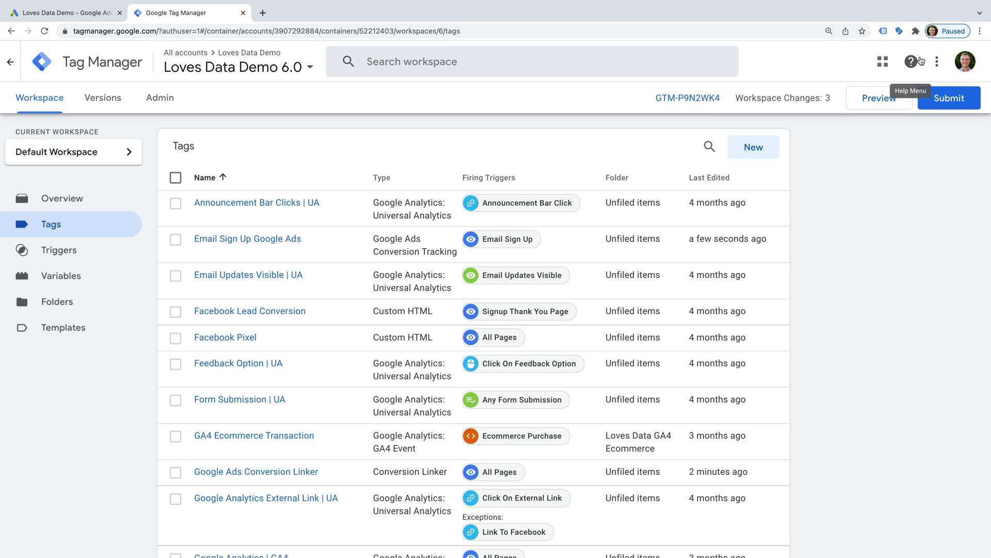
Submit the workspace changes with the version name "Added Google Ads Conversion Tag" and publish them to the Live environment
left_click(940, 106)
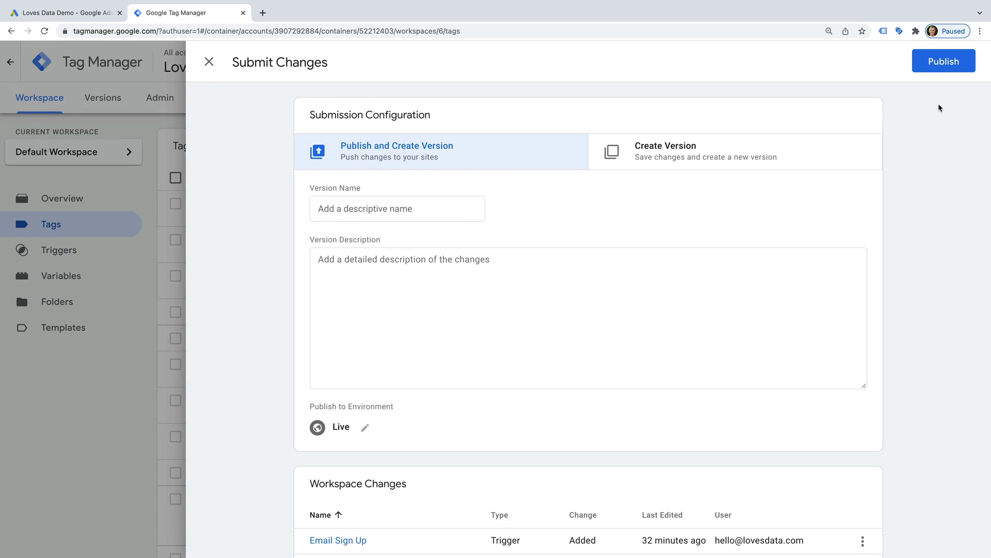
left_click(427, 206)
type("Ad")
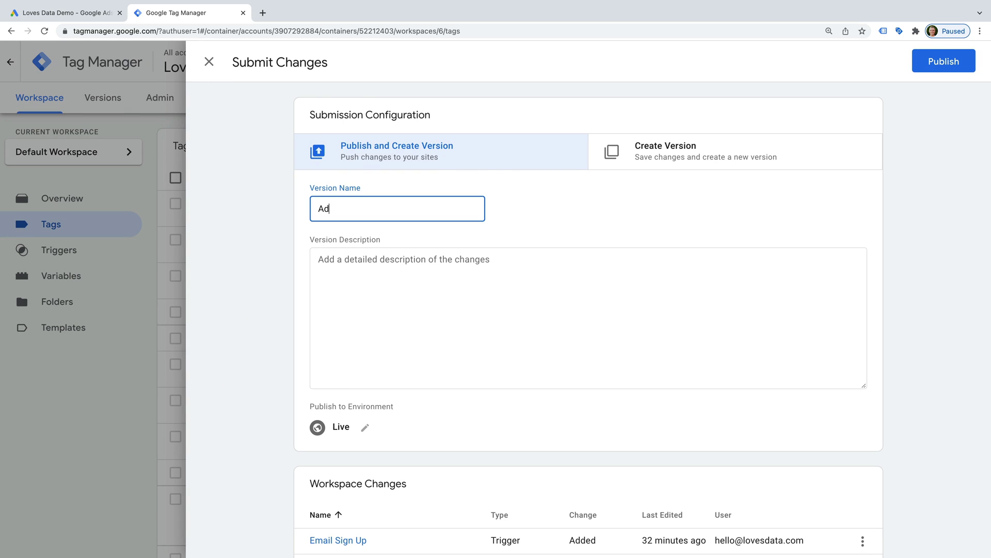
type("ded Google Ads Conversion T")
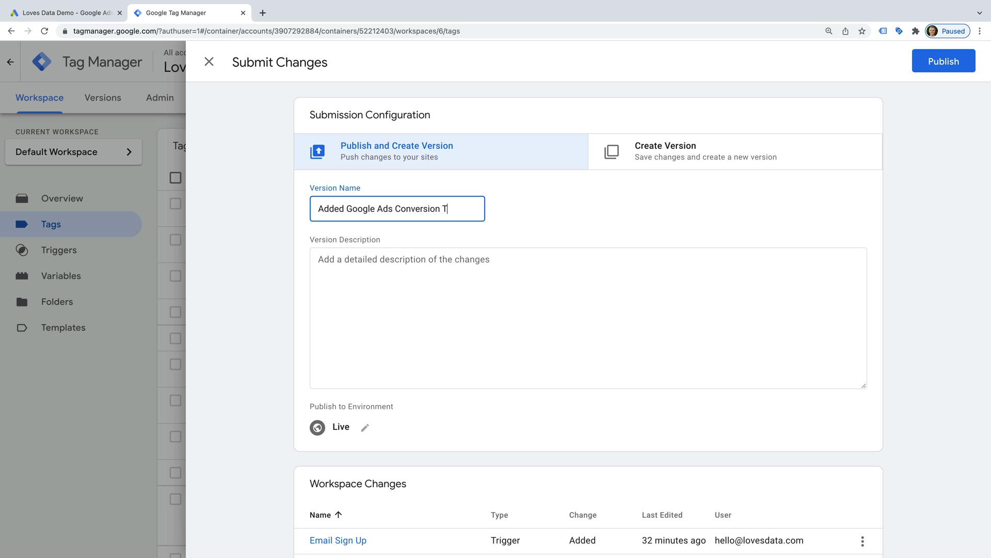
type("ag")
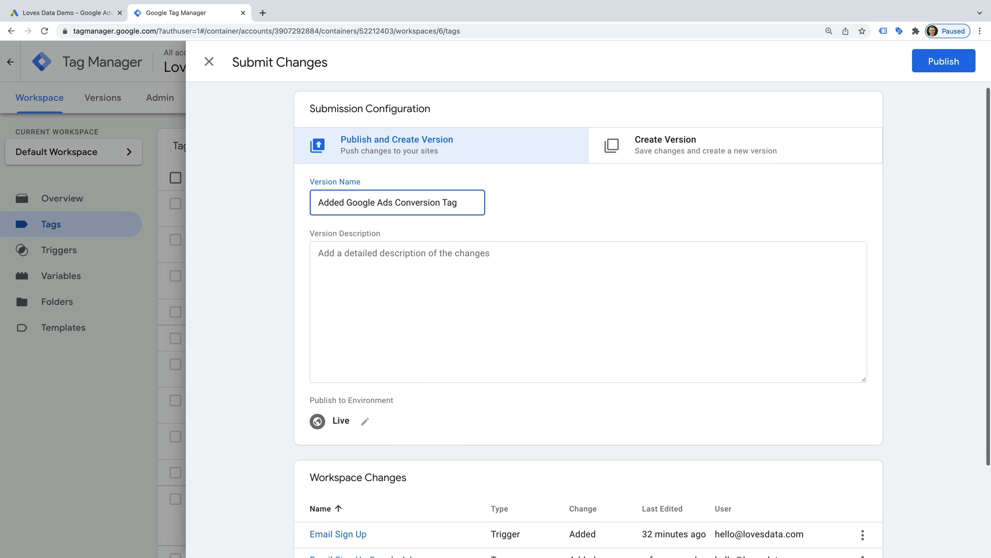
left_click(935, 60)
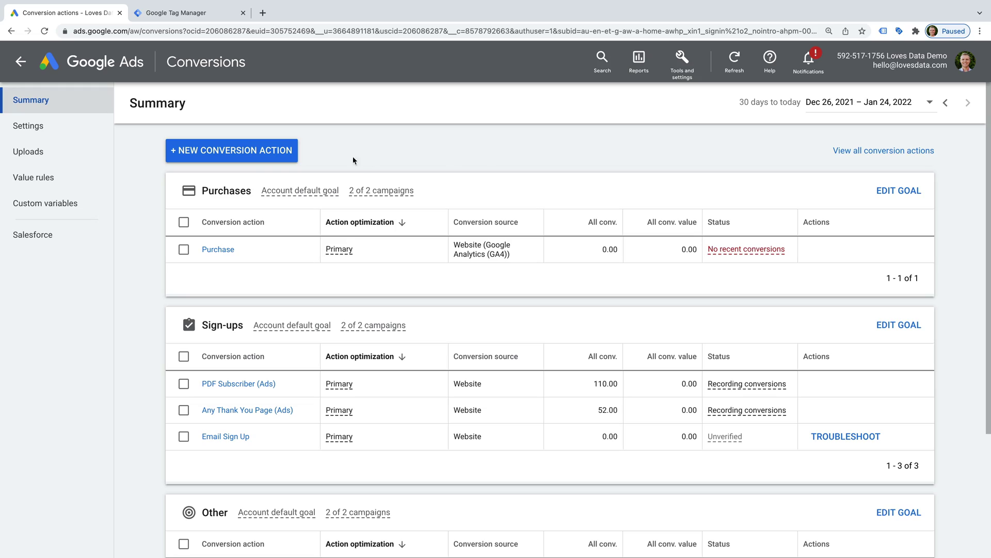
Start a new conversion action in Google Ads and review the app tracking options: Google Analytics 4 properties, Google Play and third-party app analytics
left_click(253, 158)
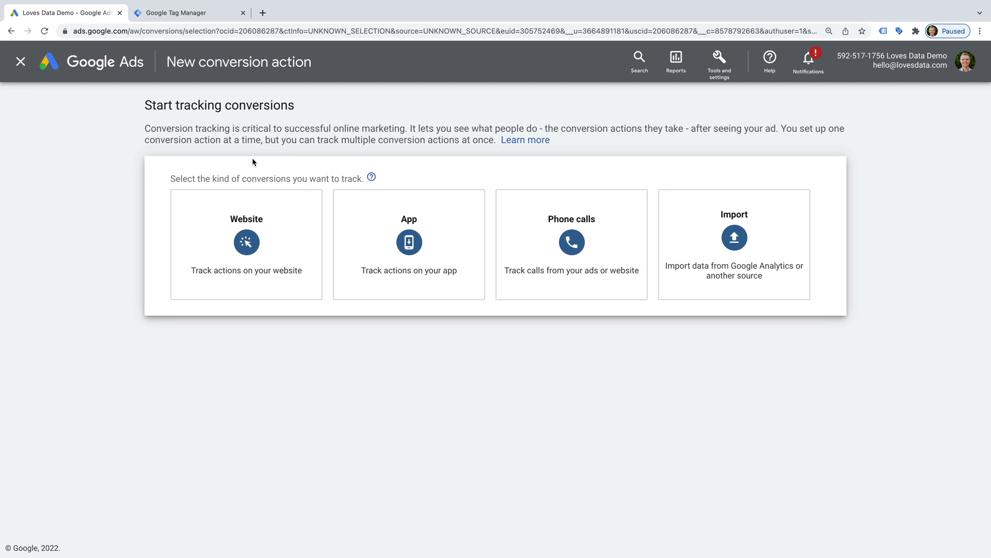
mouse_move(283, 247)
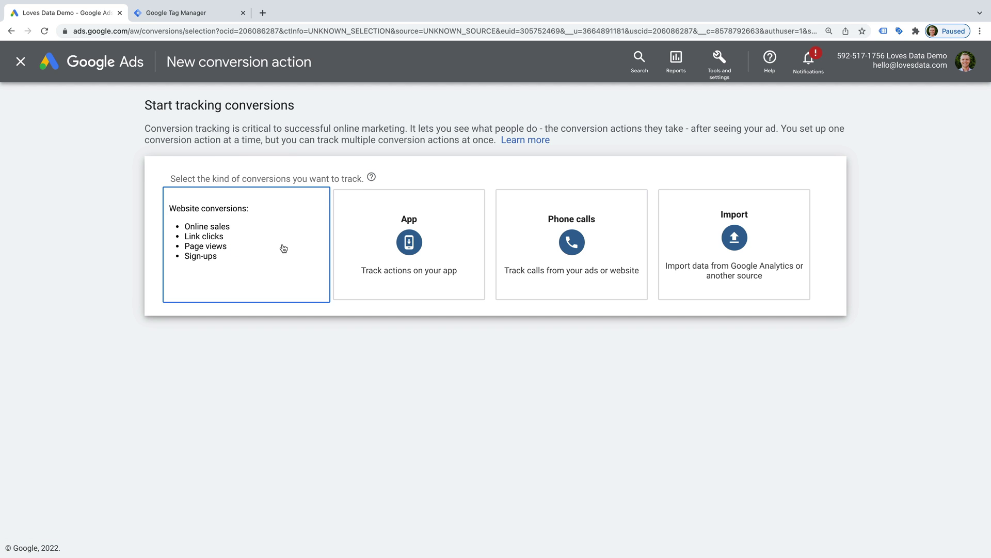
mouse_move(429, 232)
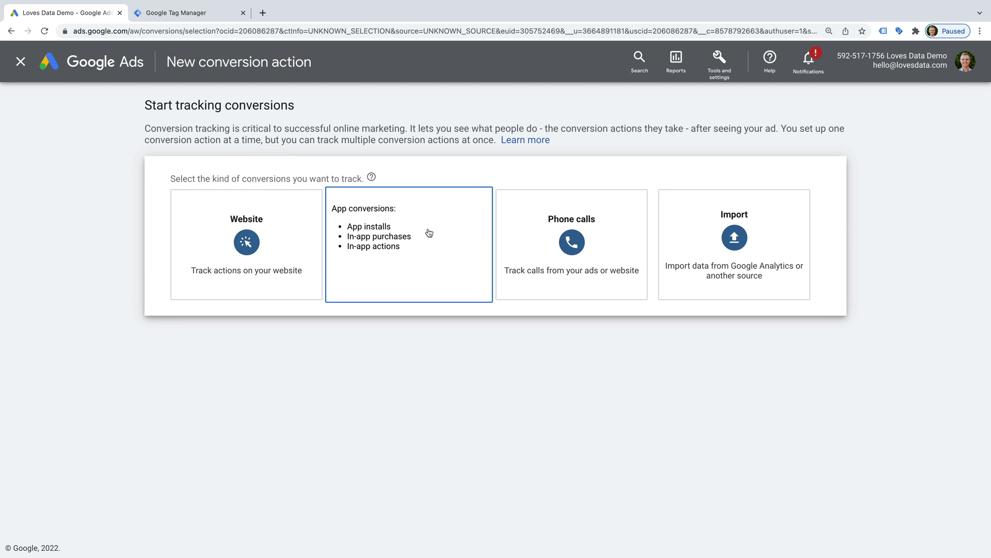
left_click(429, 233)
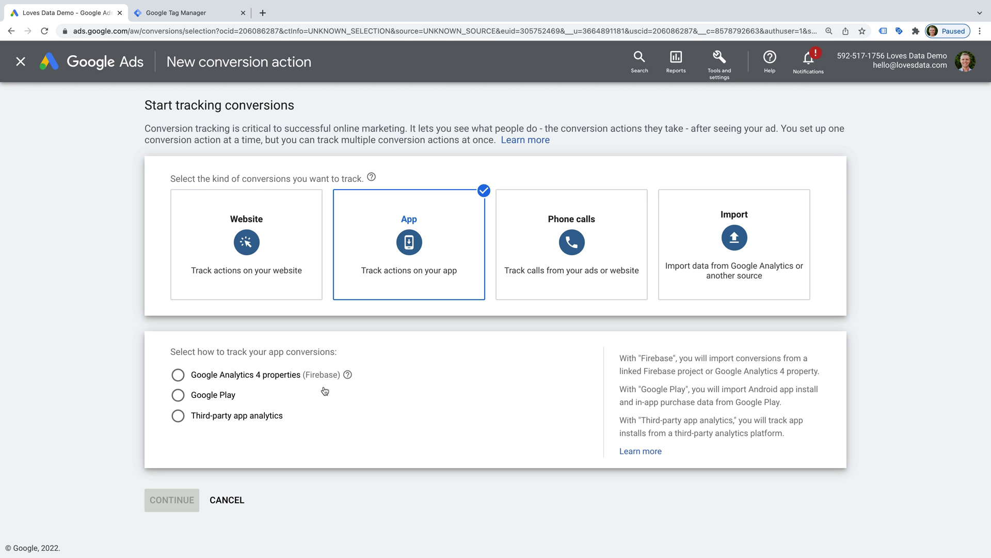
left_click(237, 376)
left_click(230, 399)
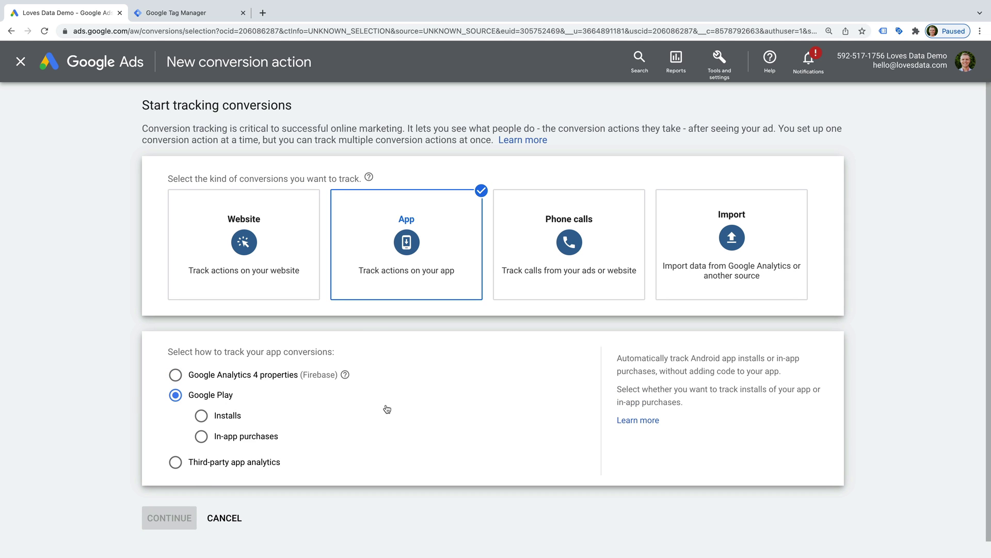
left_click(282, 467)
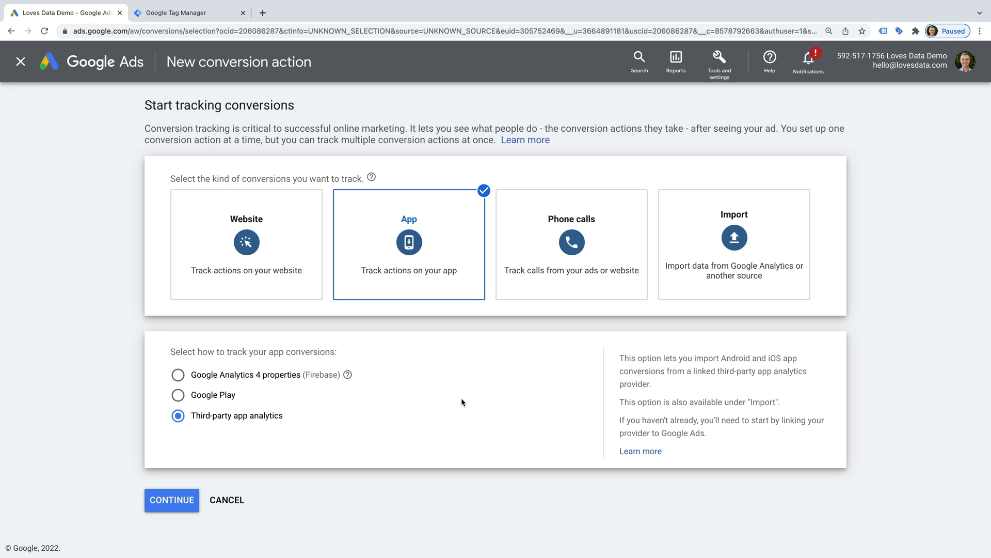
Review the phone call conversion sources: calls from ads, calls to a website number, and clicks on a mobile website number
left_click(543, 262)
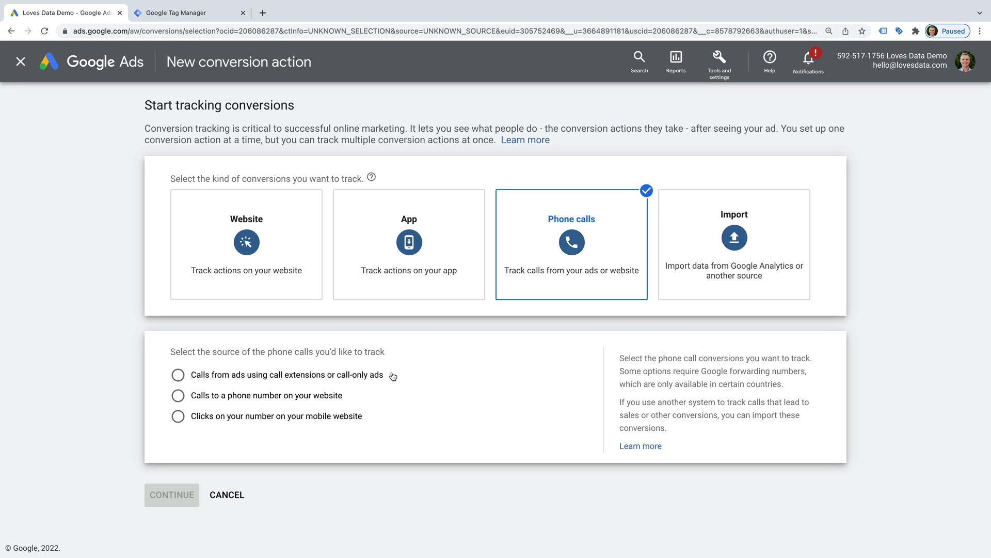
left_click(265, 380)
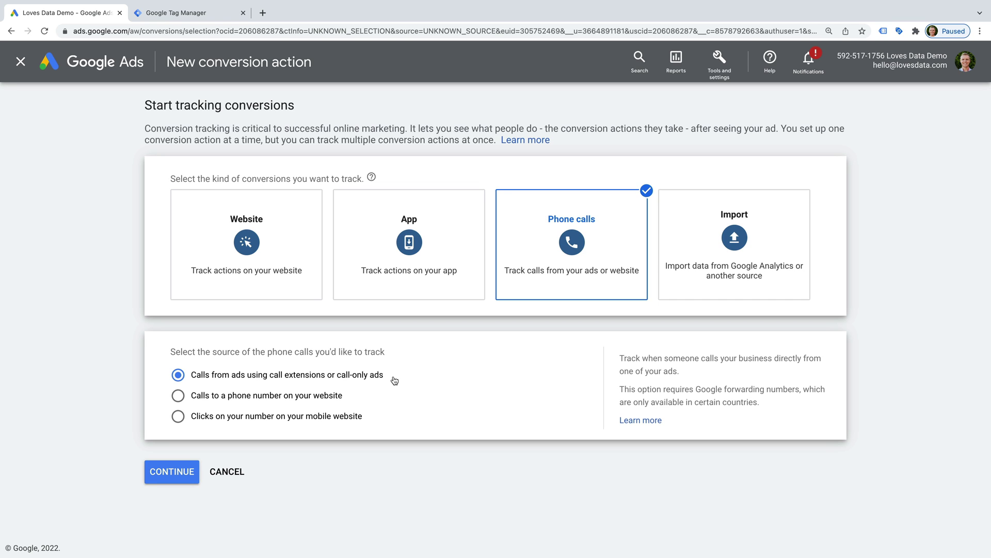
left_click(351, 400)
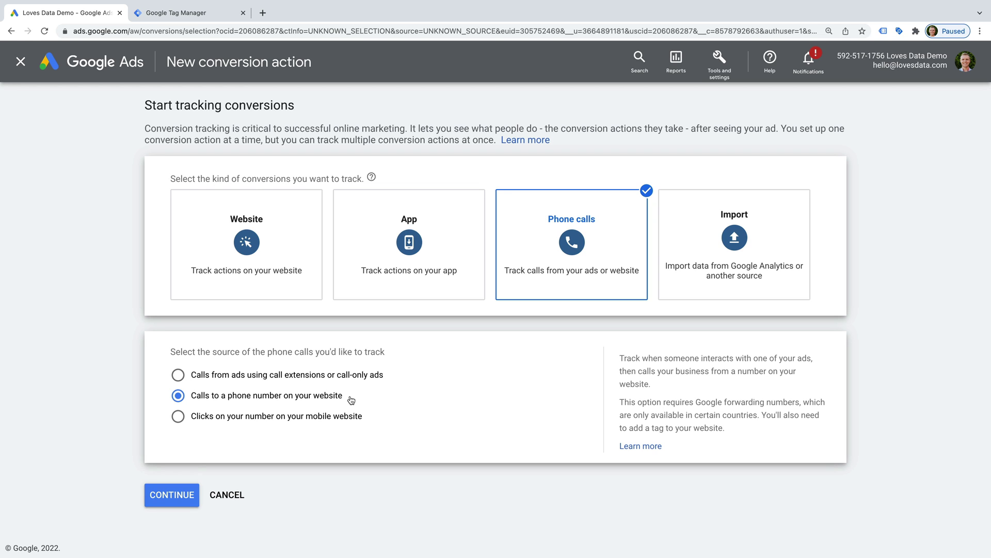
left_click(370, 422)
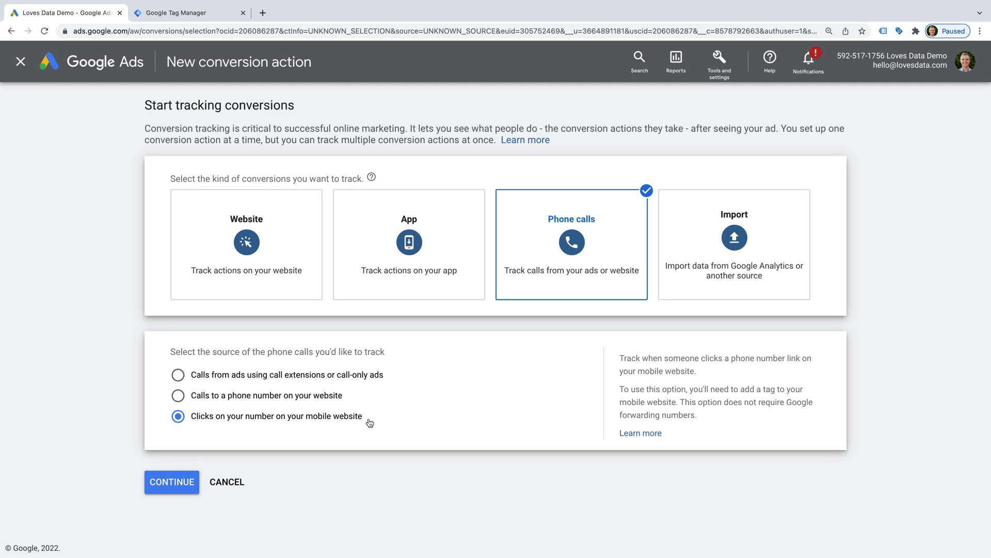
Import the Button Click goal from Google Analytics (UA) as a conversion action and finish the import
mouse_move(737, 265)
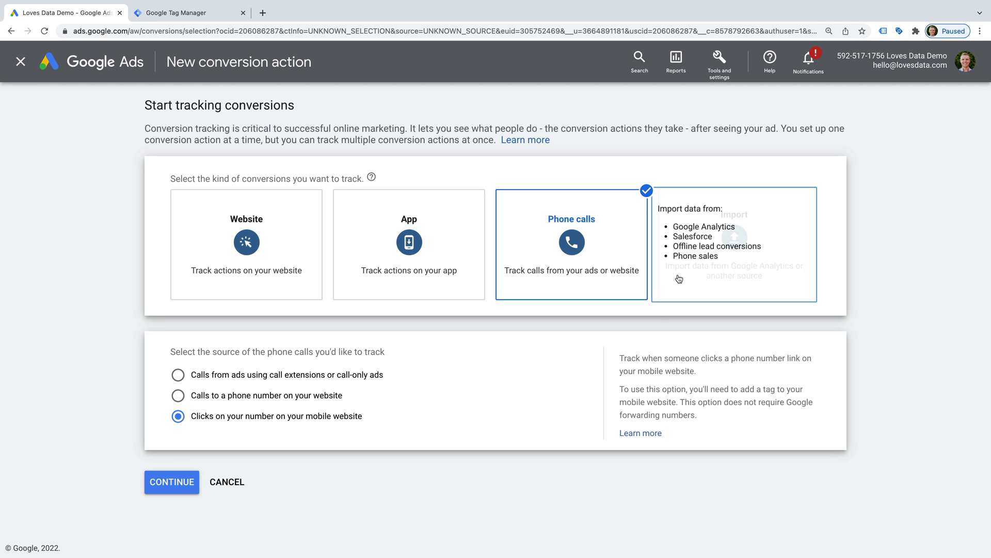
left_click(740, 265)
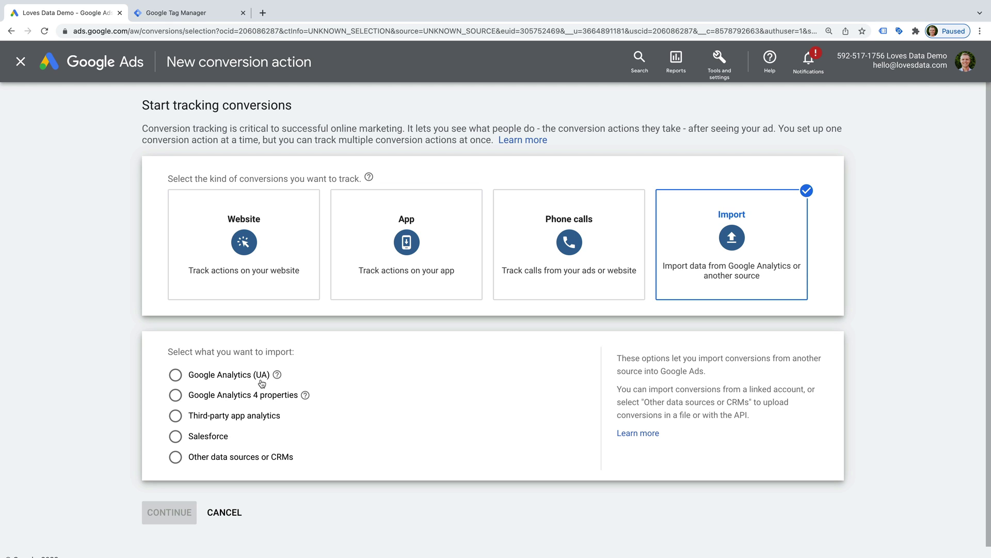
left_click(201, 377)
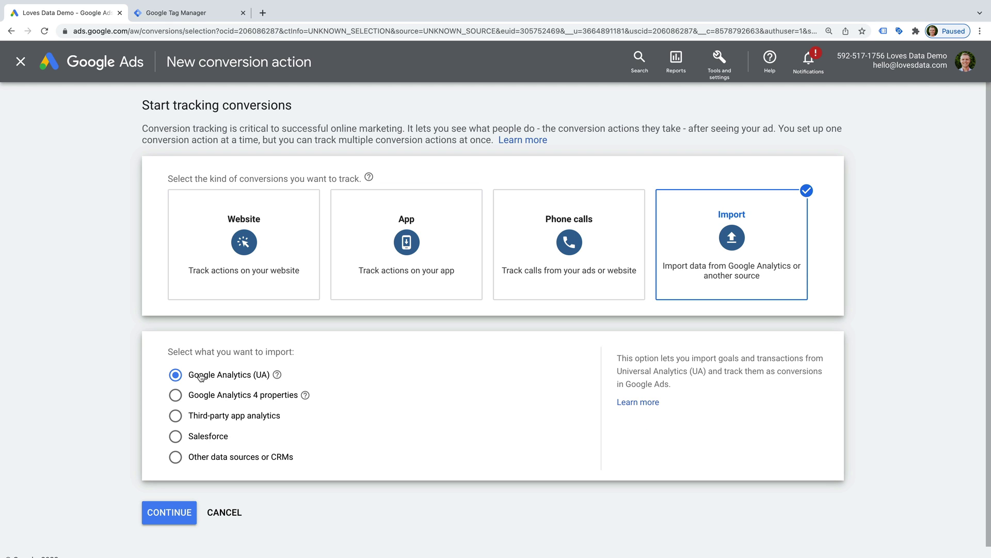
left_click(184, 505)
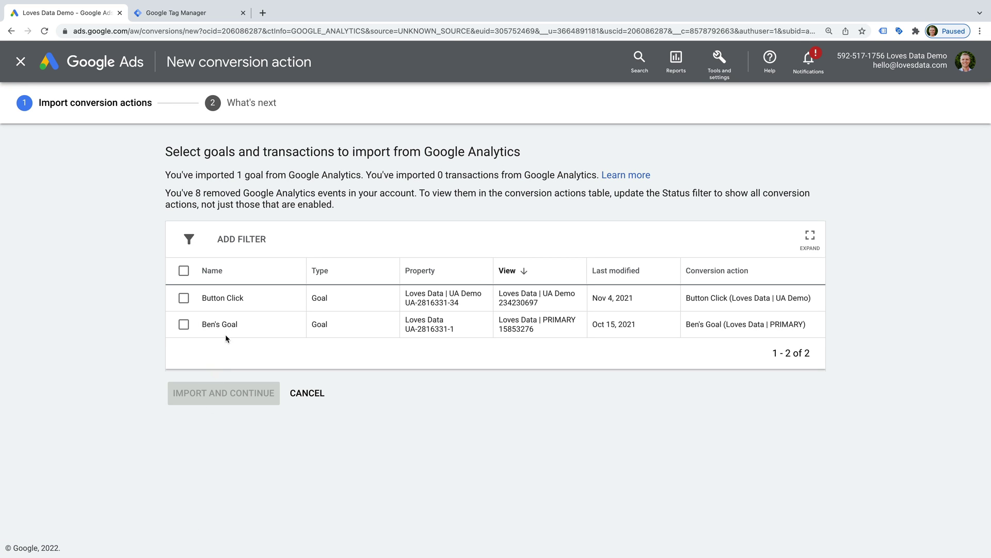
left_click(183, 298)
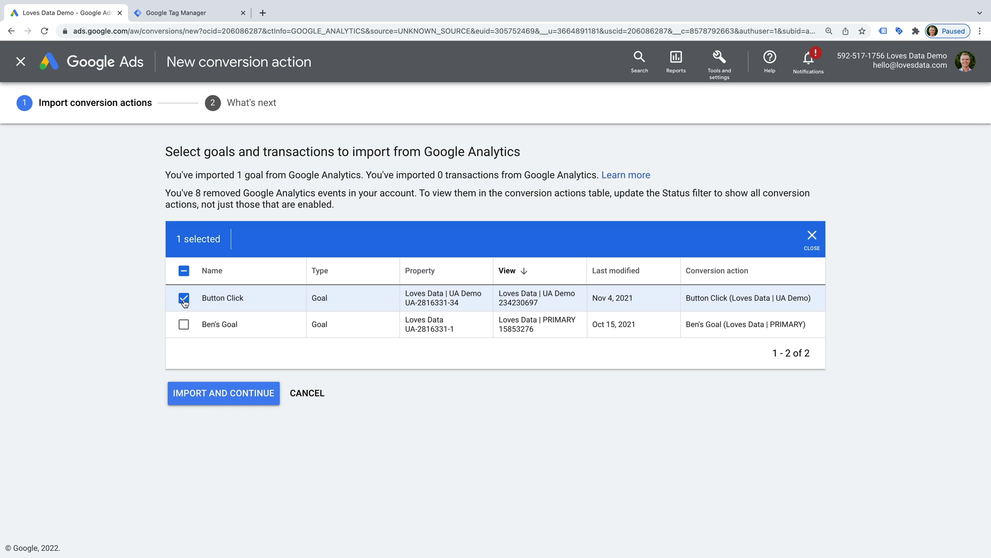
left_click(250, 401)
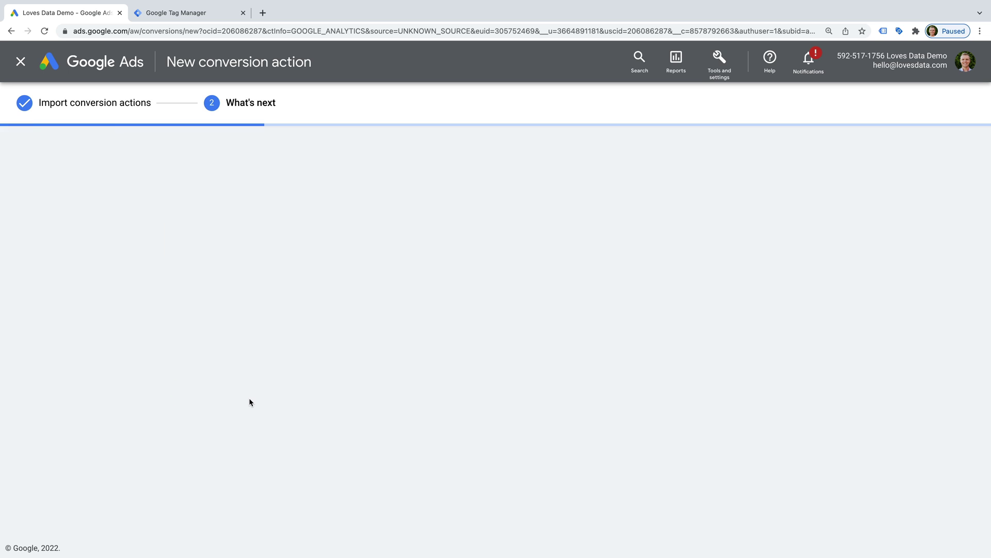
left_click(198, 329)
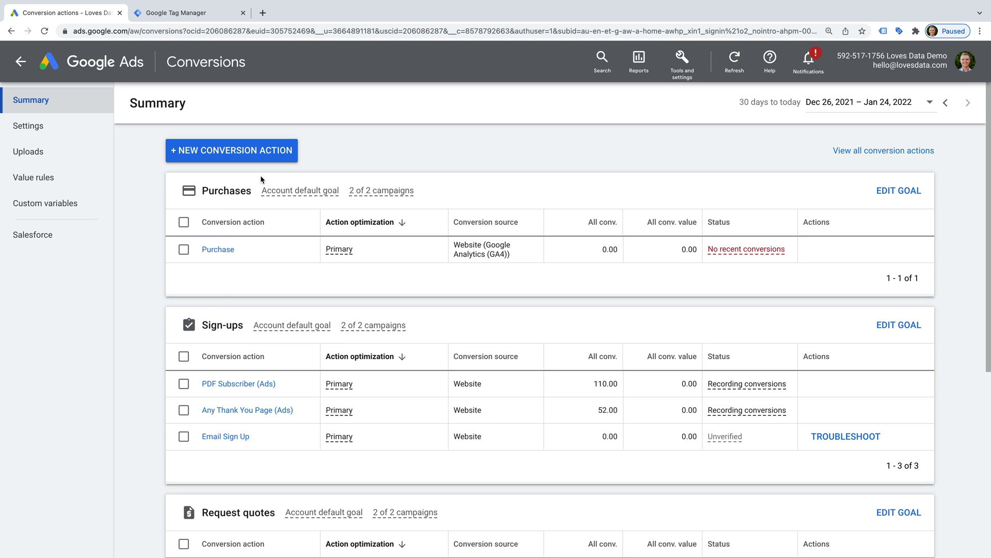
Start another new conversion action and import the video_complete web event from the Google Analytics 4 property
left_click(213, 155)
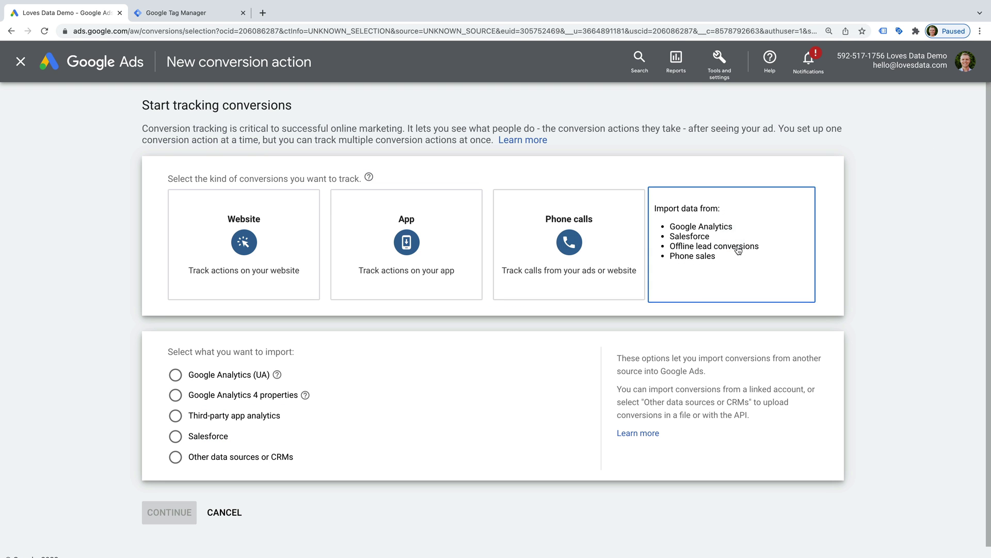
left_click(738, 250)
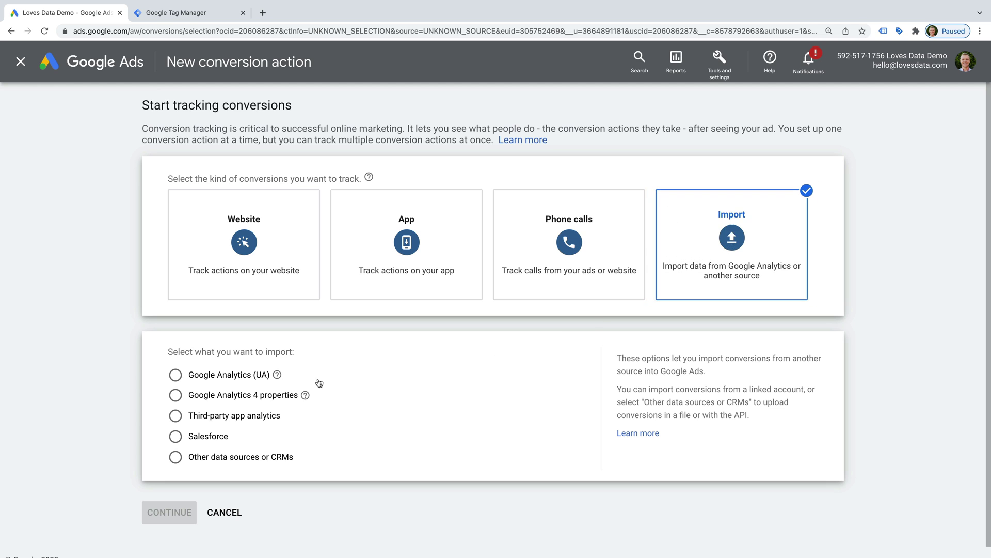
left_click(209, 396)
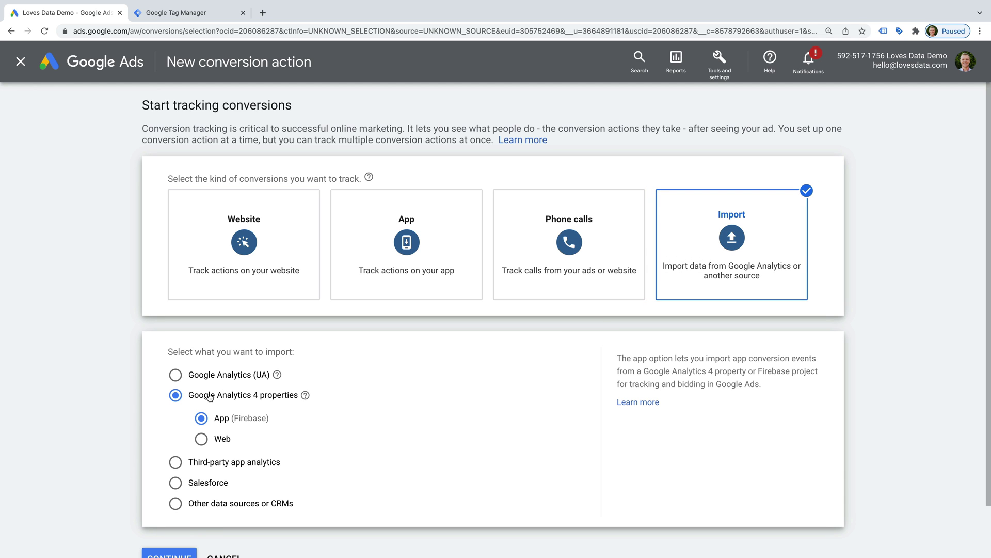
left_click(206, 445)
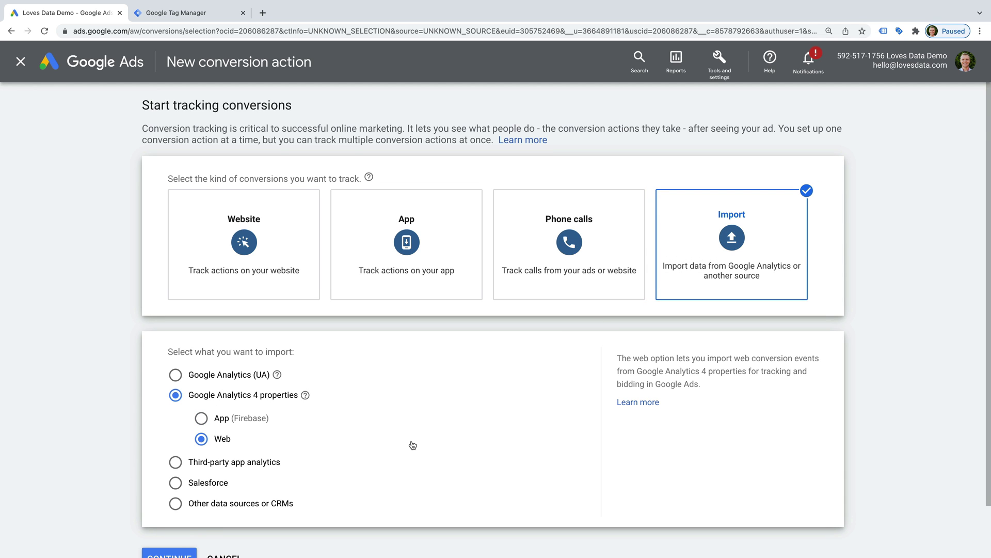
scroll(412, 445, "down", 3)
left_click(164, 500)
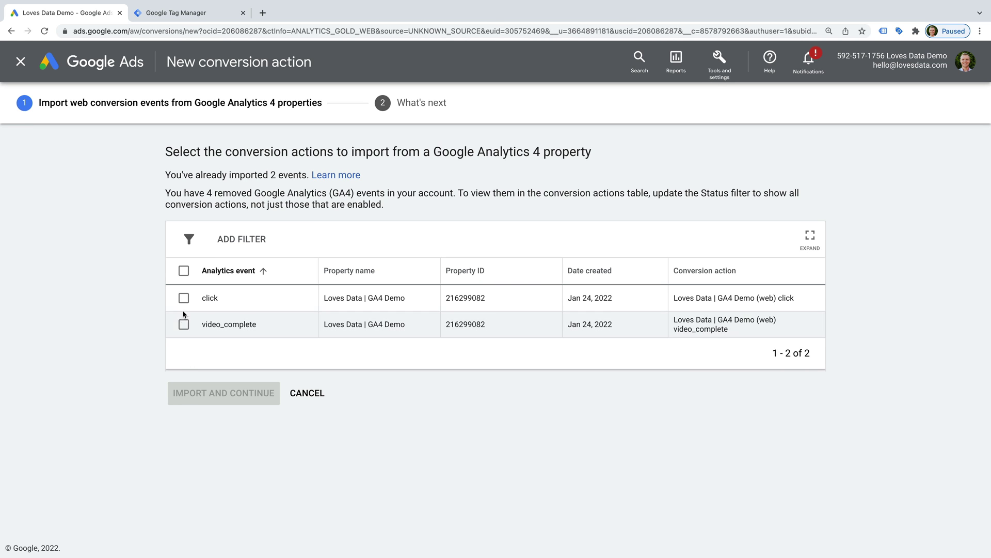
left_click(183, 326)
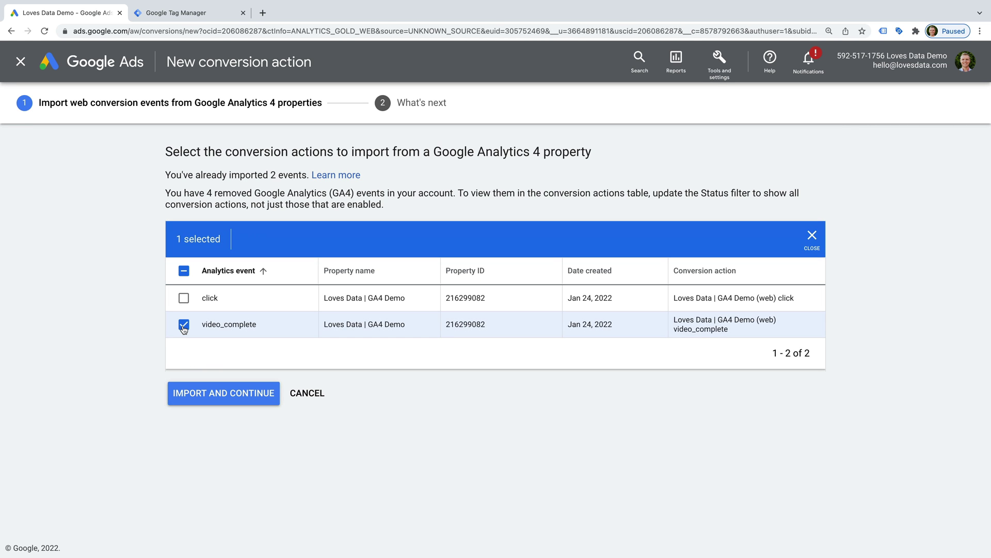
left_click(254, 398)
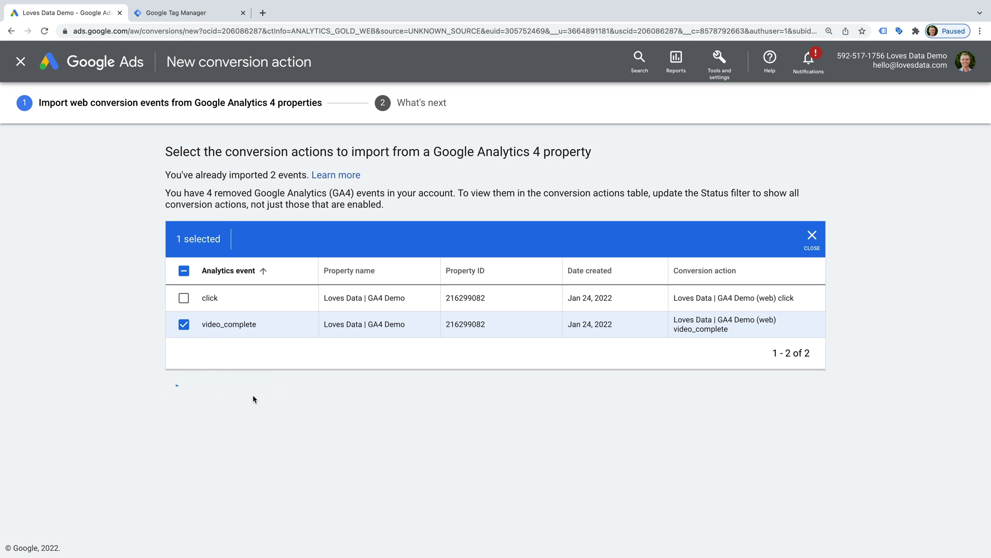